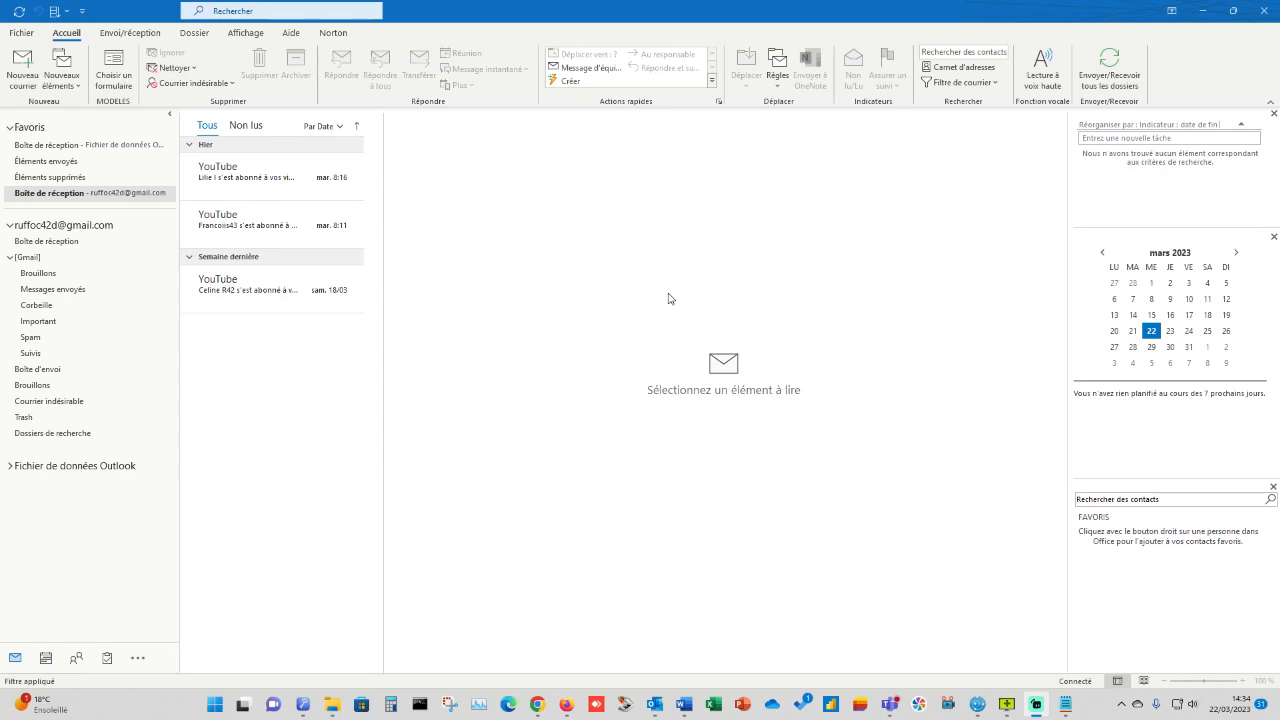
Step: In the calendar, create a new appointment on Wednesday 22 March at 09:00 and title it TEST
{"action": "left_click", "coordinate": [51, 662]}
{"action": "left_click", "coordinate": [47, 660]}
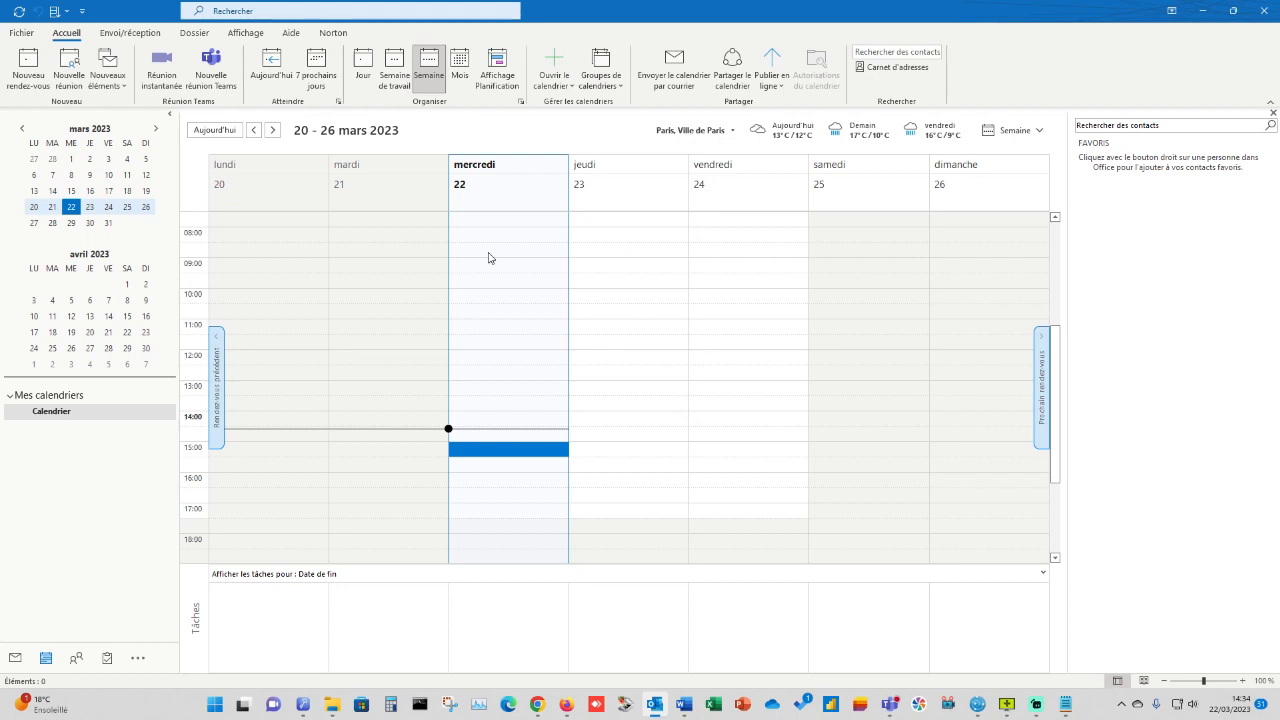
{"action": "left_click", "coordinate": [469, 267]}
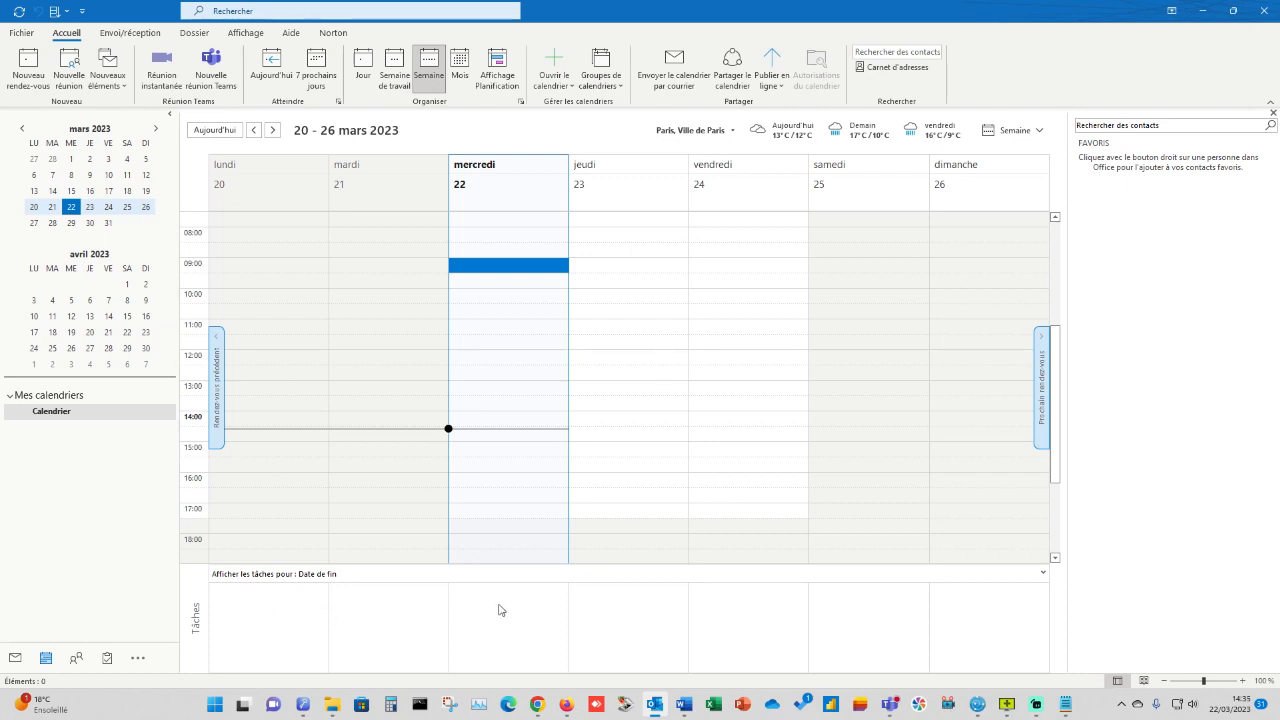
{"action": "right_click", "coordinate": [477, 266]}
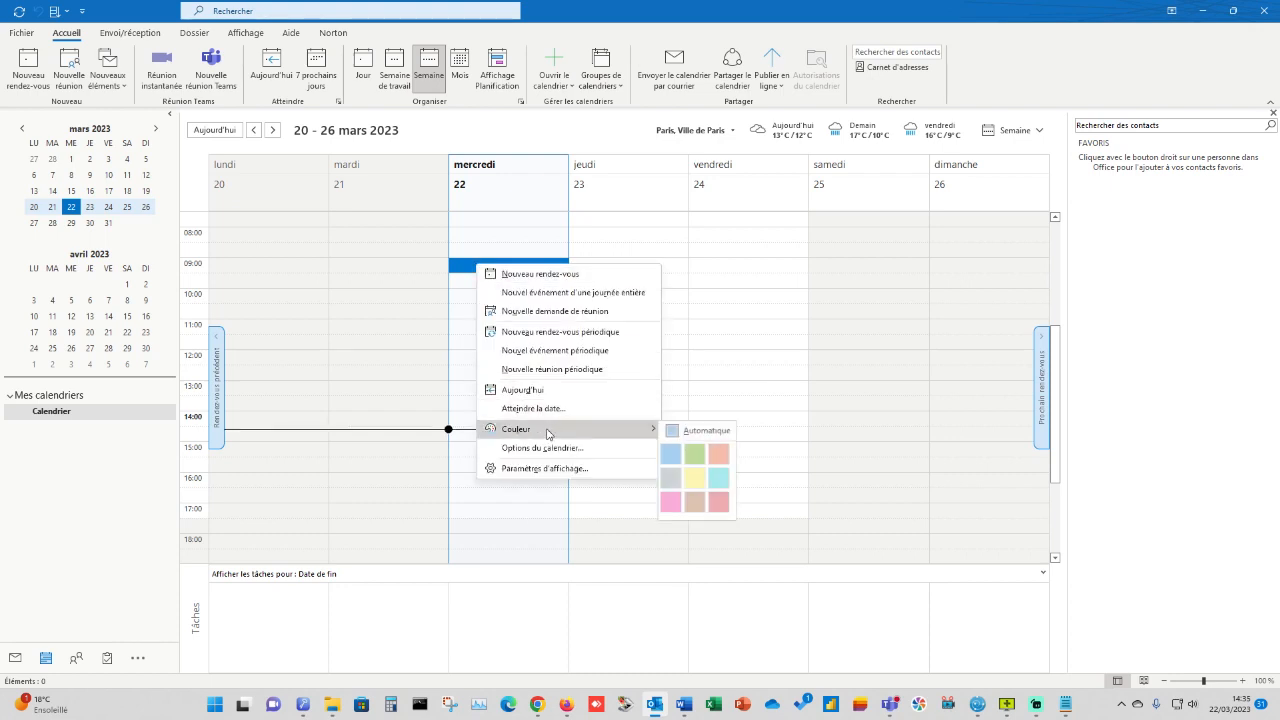
{"action": "left_click", "coordinate": [541, 277]}
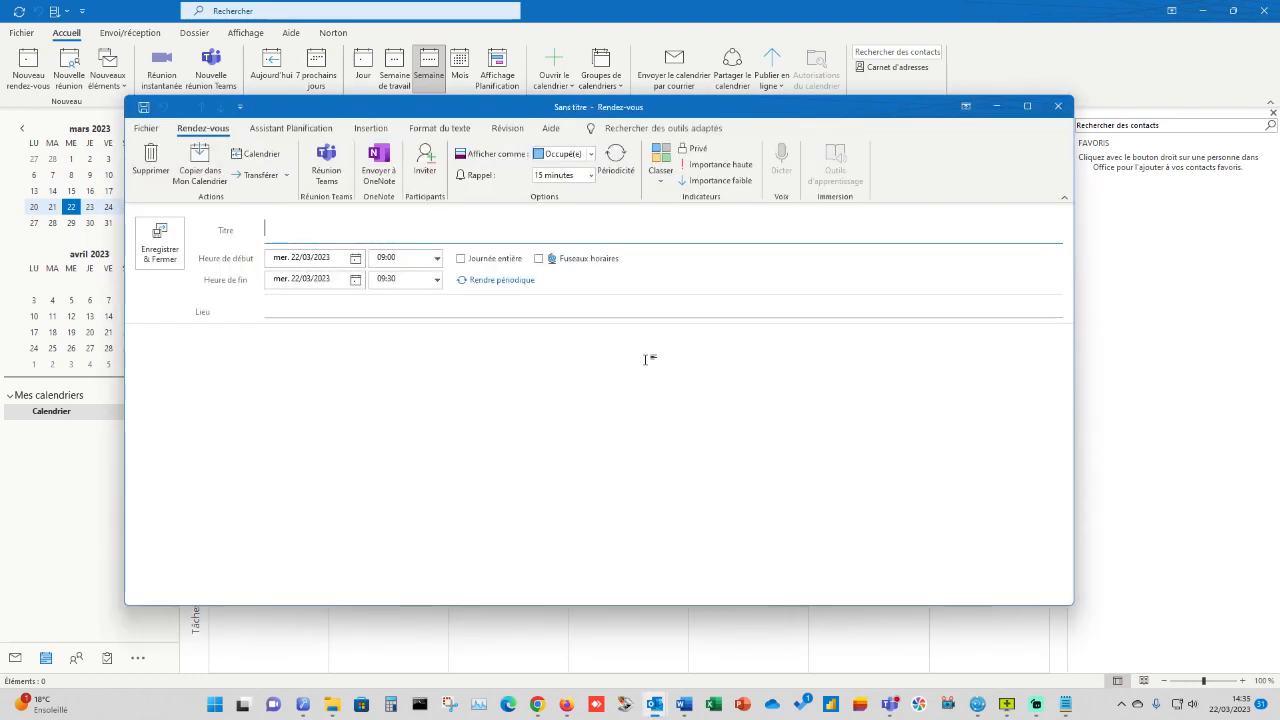
{"action": "type", "text": "TEST"}
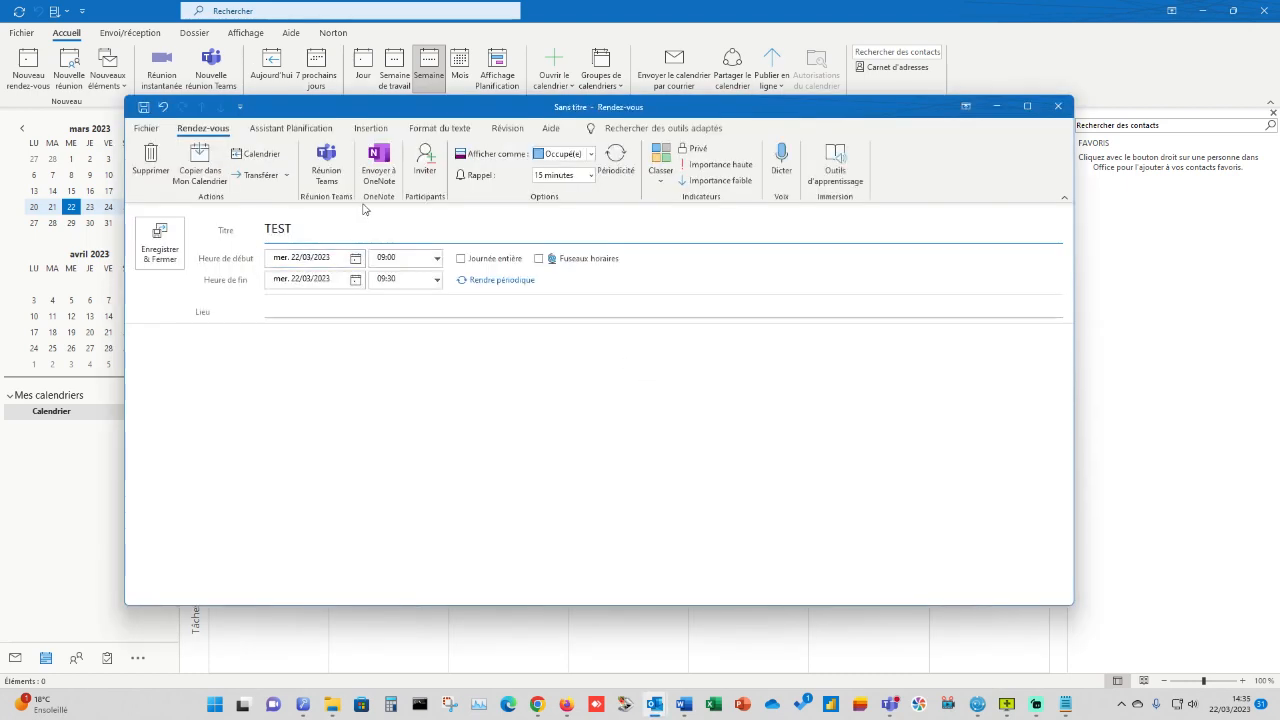
Step: Set the appointment's start time to 08:00 and its end time to 17:00
{"action": "left_click", "coordinate": [437, 280]}
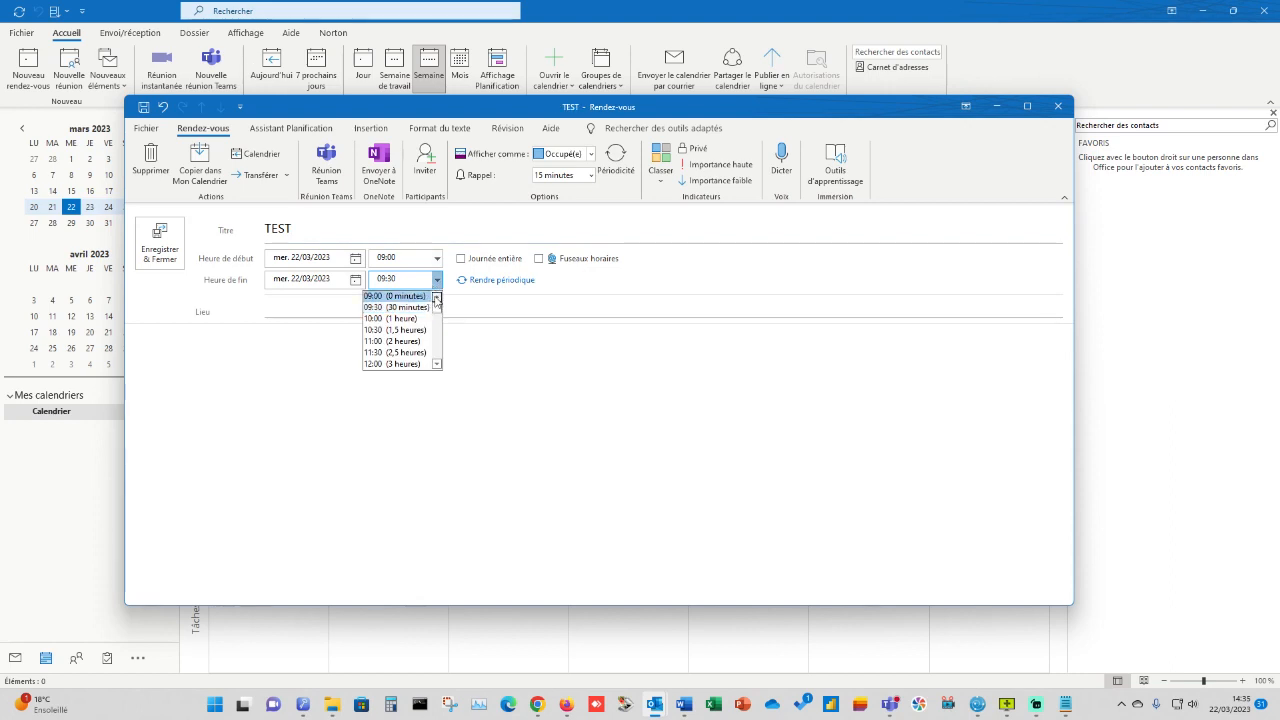
{"action": "left_click", "coordinate": [437, 258]}
{"action": "left_click", "coordinate": [437, 258]}
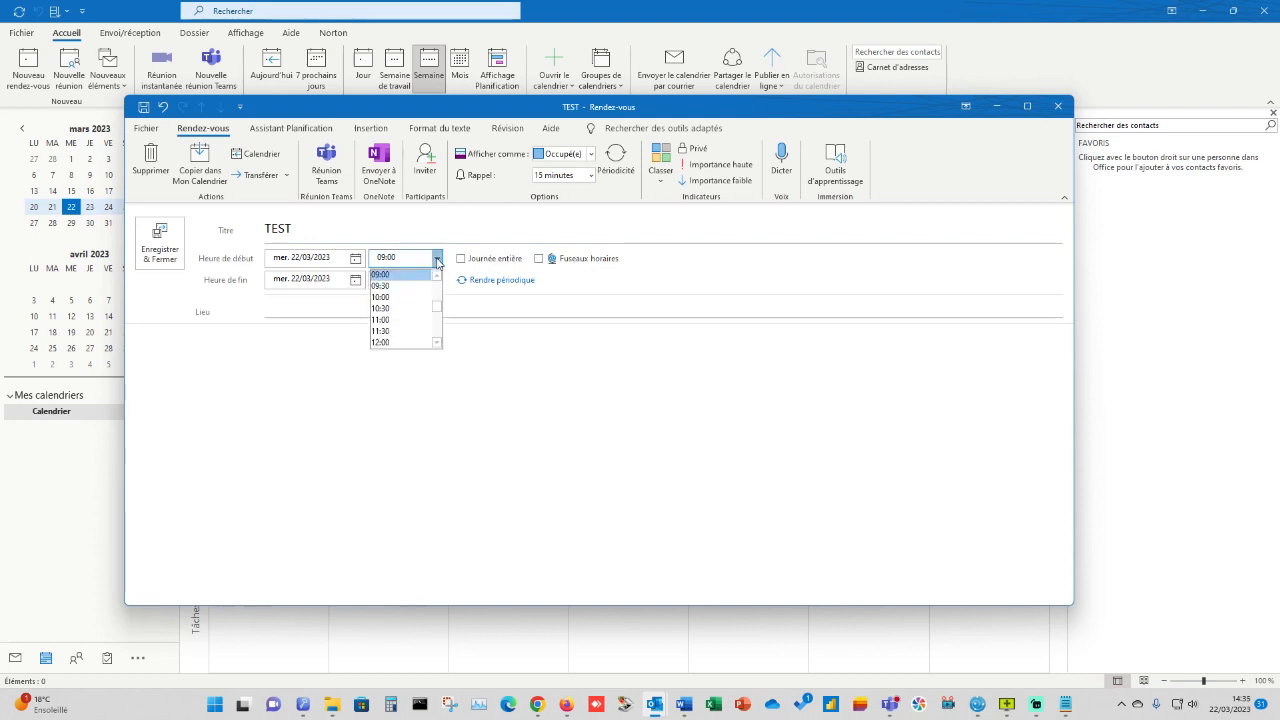
{"action": "scroll", "coordinate": [418, 289], "scroll_direction": "up", "scroll_amount": 2}
{"action": "left_click", "coordinate": [420, 286]}
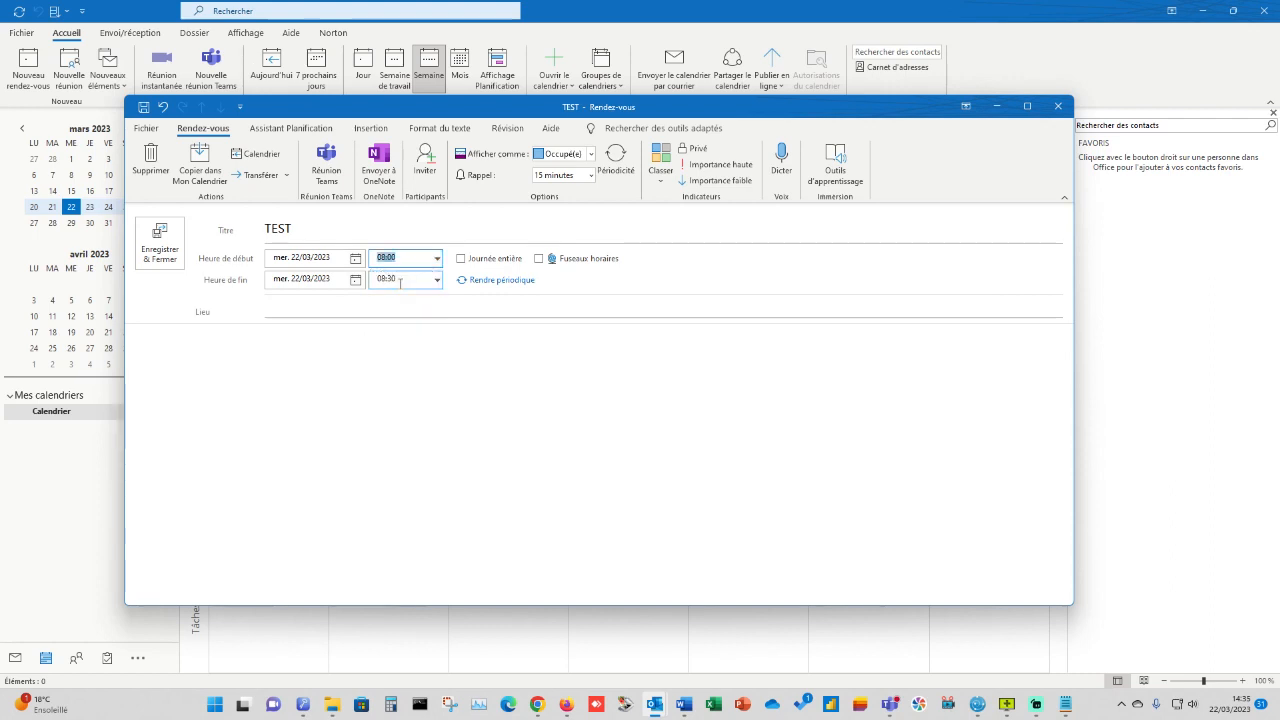
{"action": "left_click", "coordinate": [436, 281]}
{"action": "scroll", "coordinate": [437, 320], "scroll_direction": "down", "scroll_amount": 4}
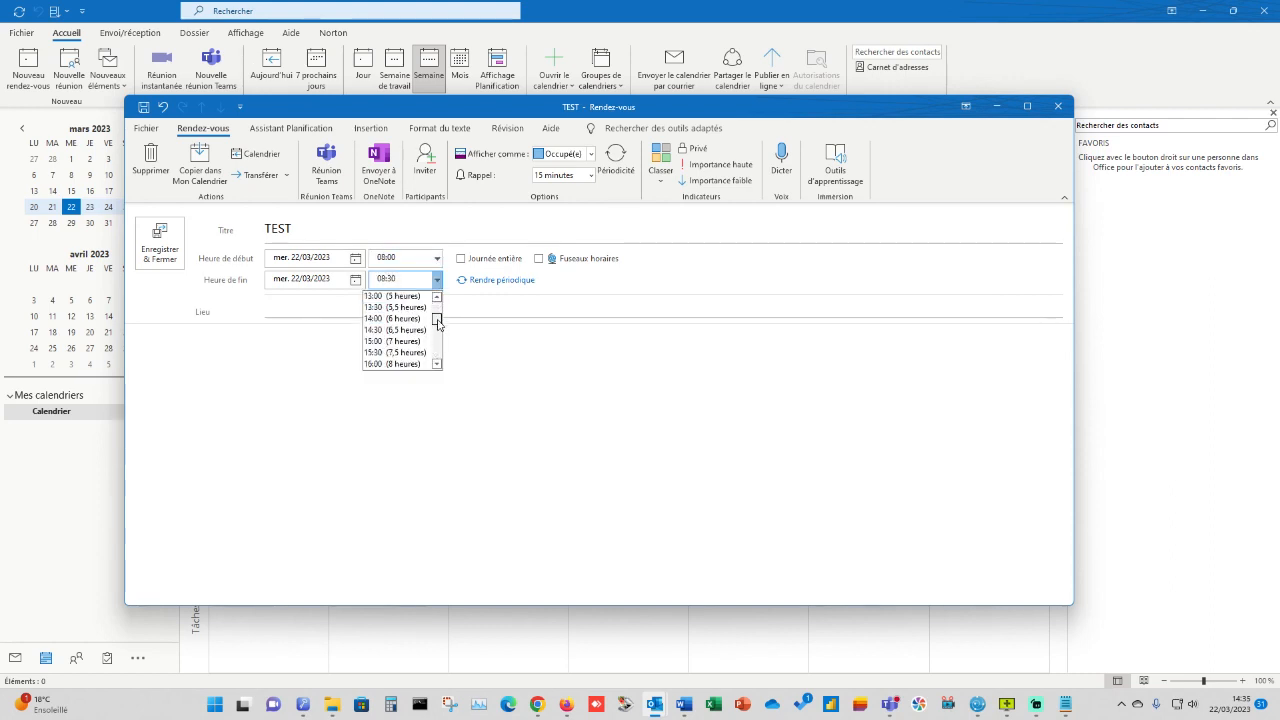
{"action": "left_click", "coordinate": [393, 352]}
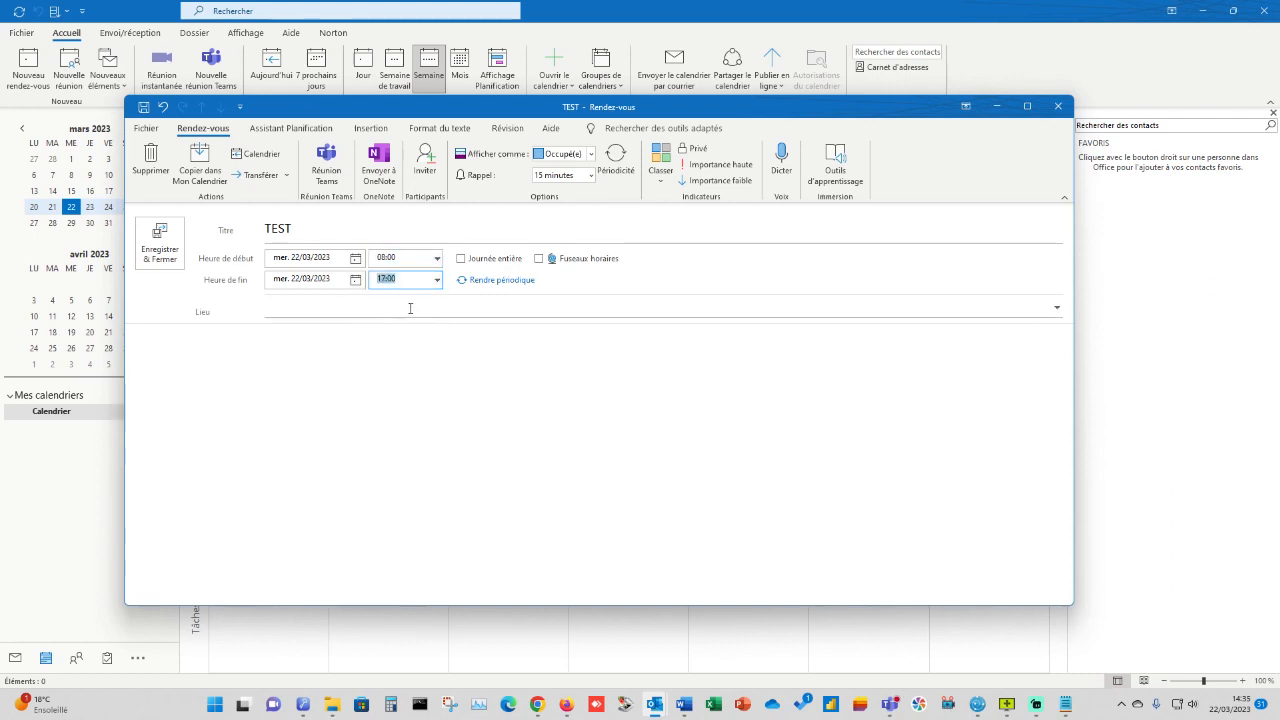
Step: Enter Bureau as the appointment's location, then save and close it
{"action": "left_click", "coordinate": [302, 310]}
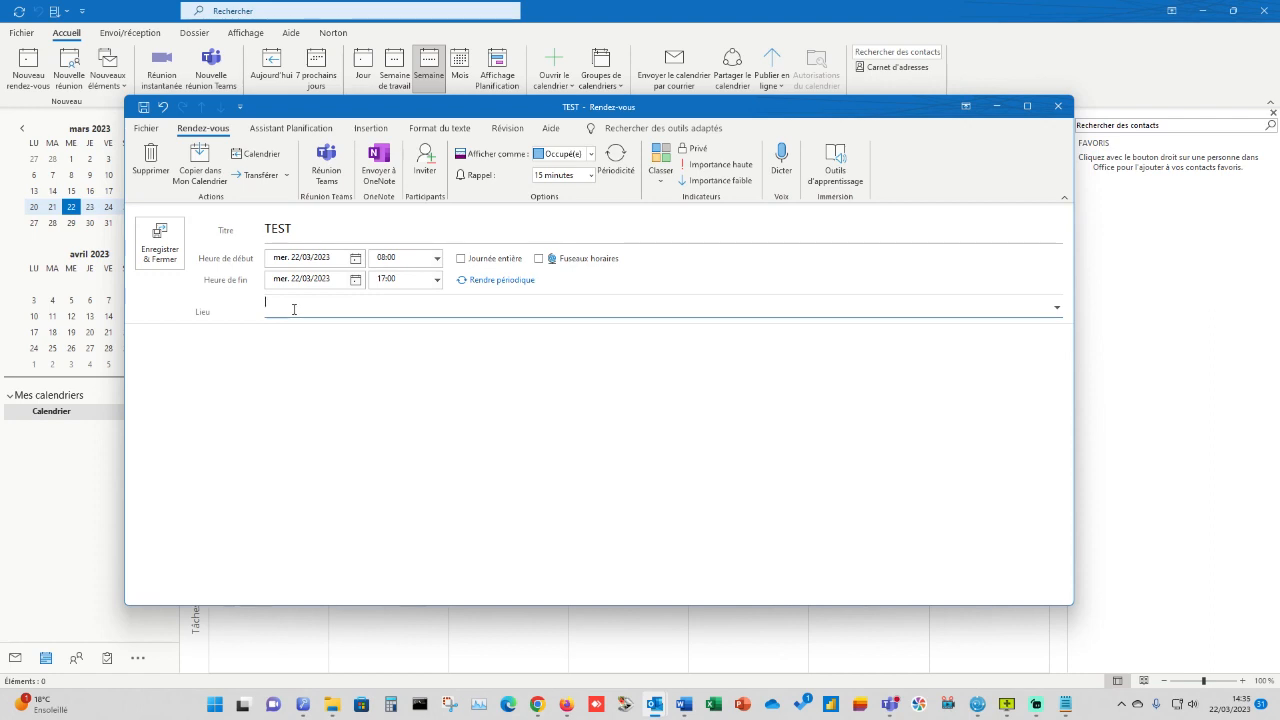
{"action": "left_click", "coordinate": [204, 350]}
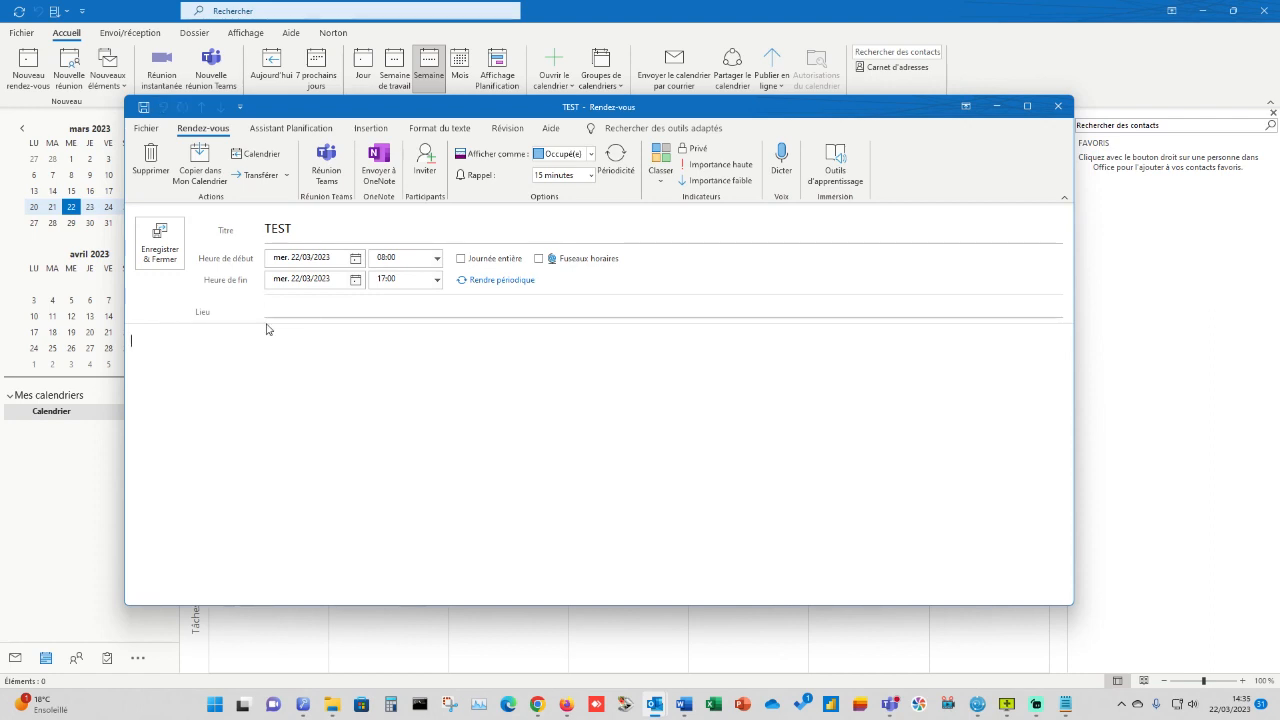
{"action": "left_click", "coordinate": [280, 311]}
{"action": "type", "text": "Bureau"}
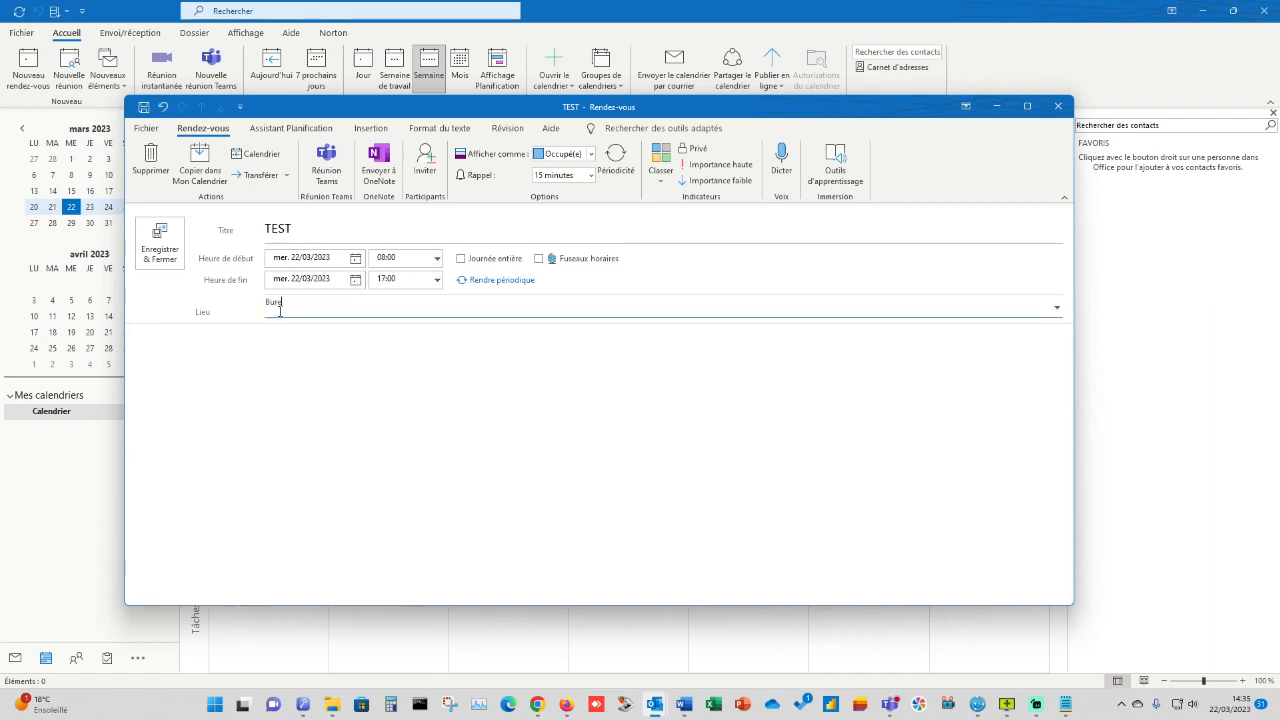
{"action": "left_click", "coordinate": [300, 368]}
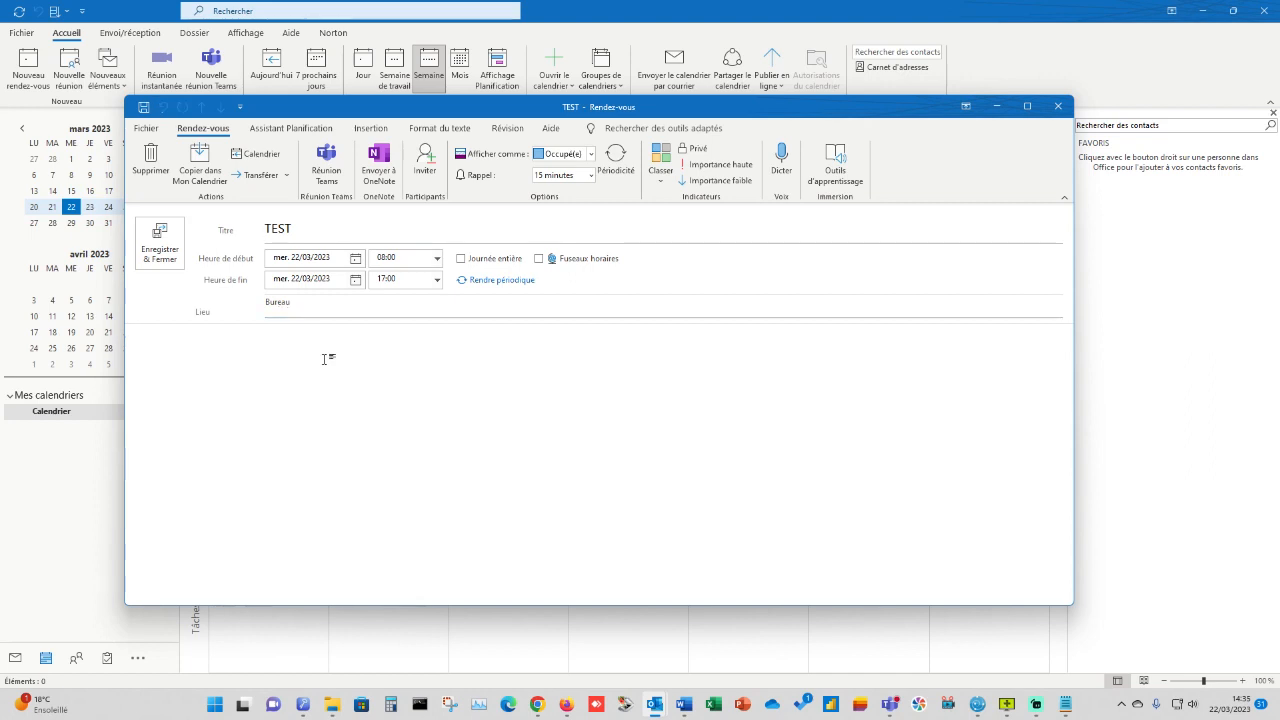
{"action": "left_click", "coordinate": [158, 248]}
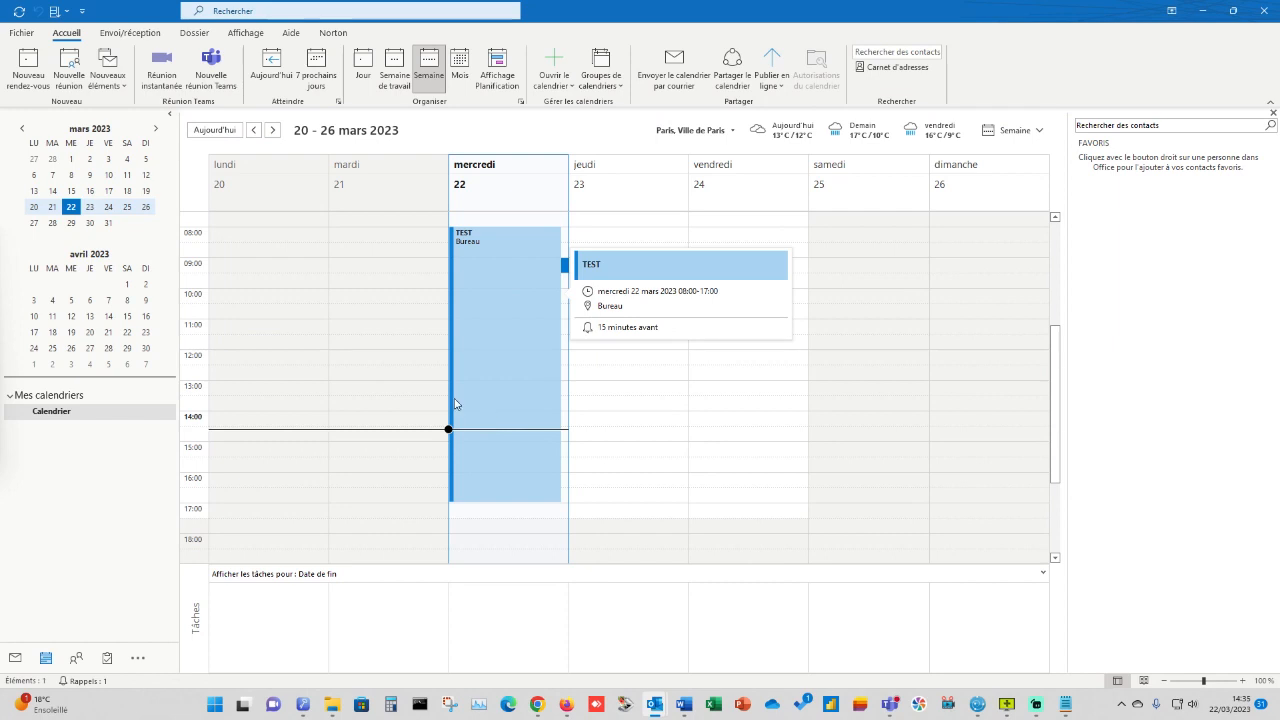
Step: Add a task named Tache 1 under Wednesday 22 March in the calendar's daily task list and select it
{"action": "mouse_move", "coordinate": [502, 377]}
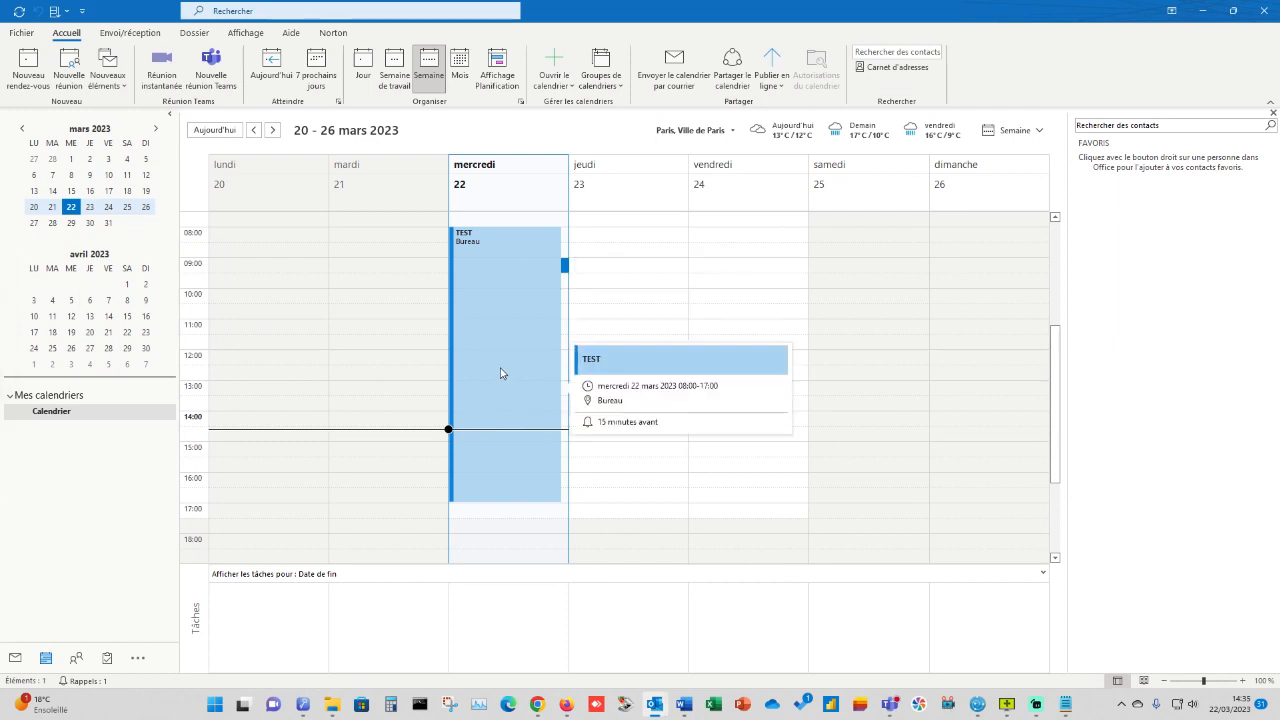
{"action": "left_click", "coordinate": [475, 598]}
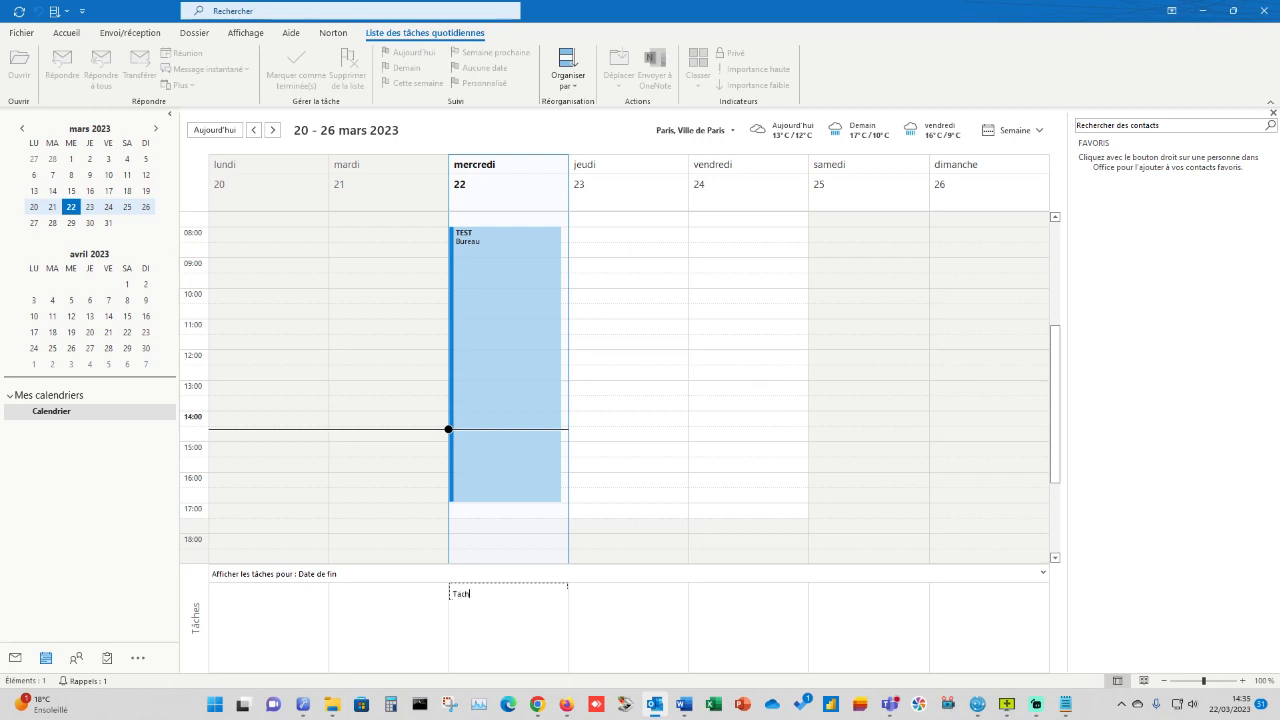
{"action": "key", "text": "Return"}
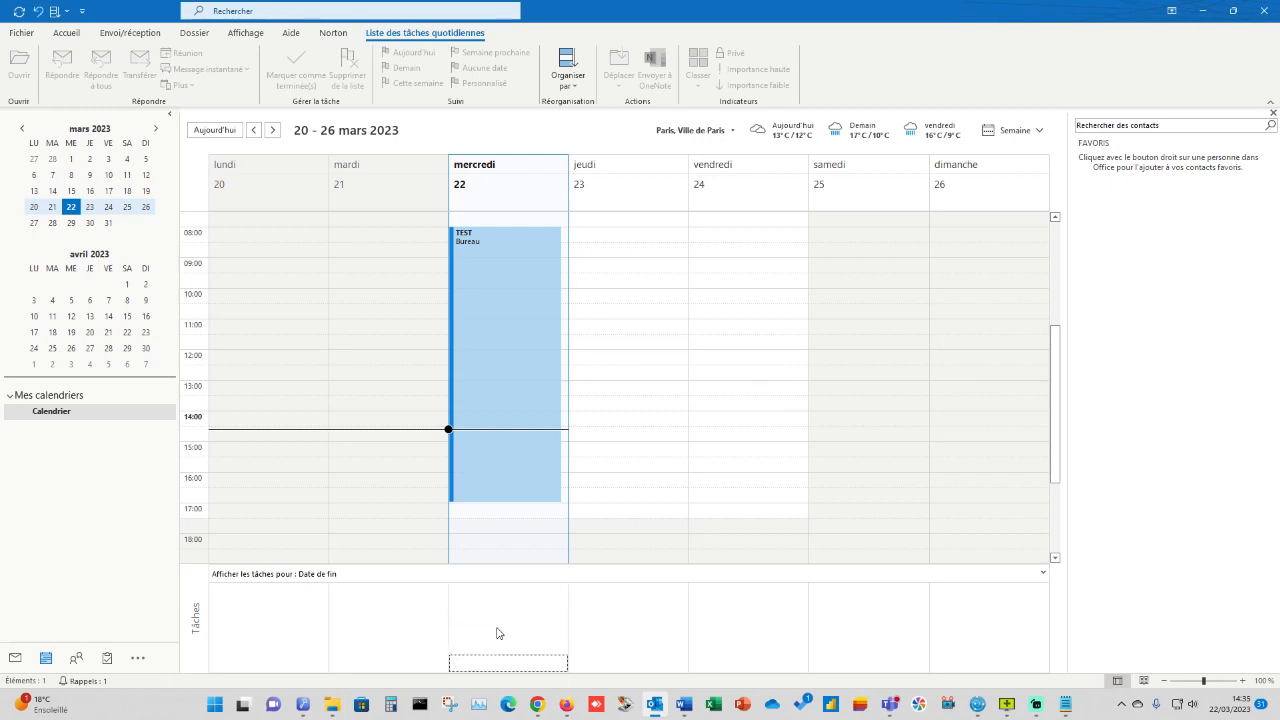
{"action": "left_click", "coordinate": [491, 597]}
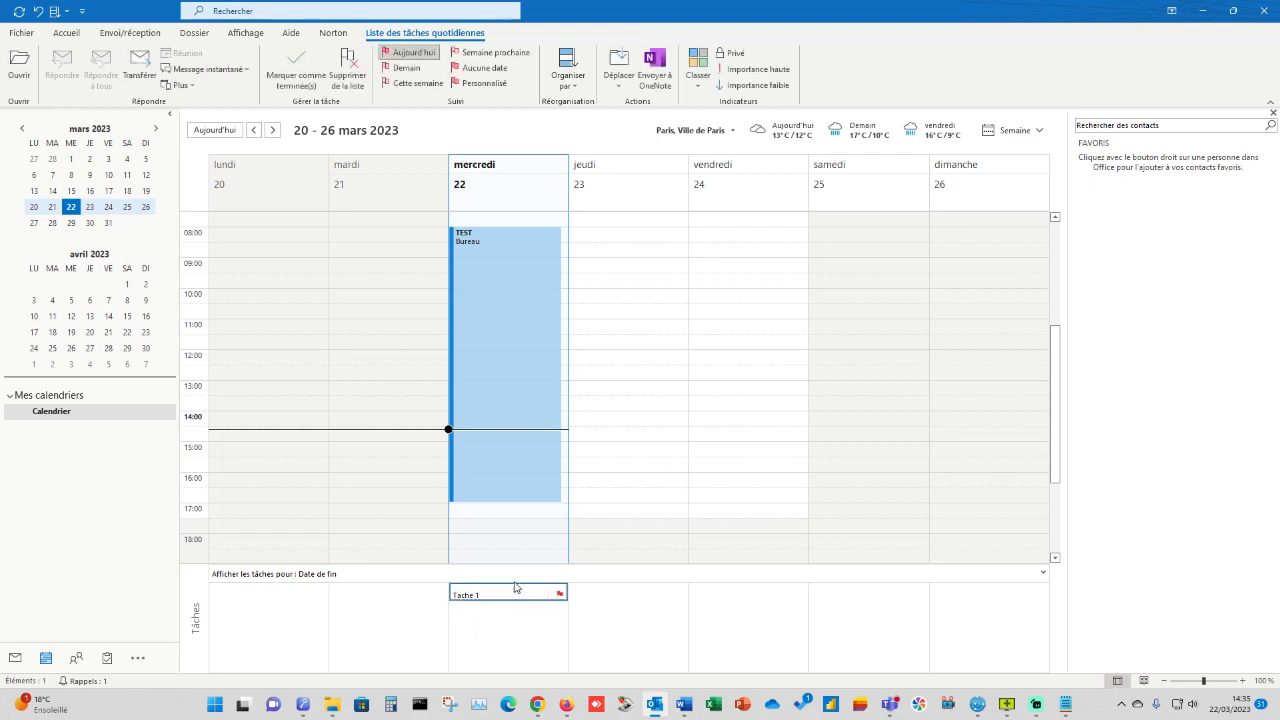
Step: Open Tache 1 and set its end date to 29/03/2023
{"action": "double_click", "coordinate": [516, 588]}
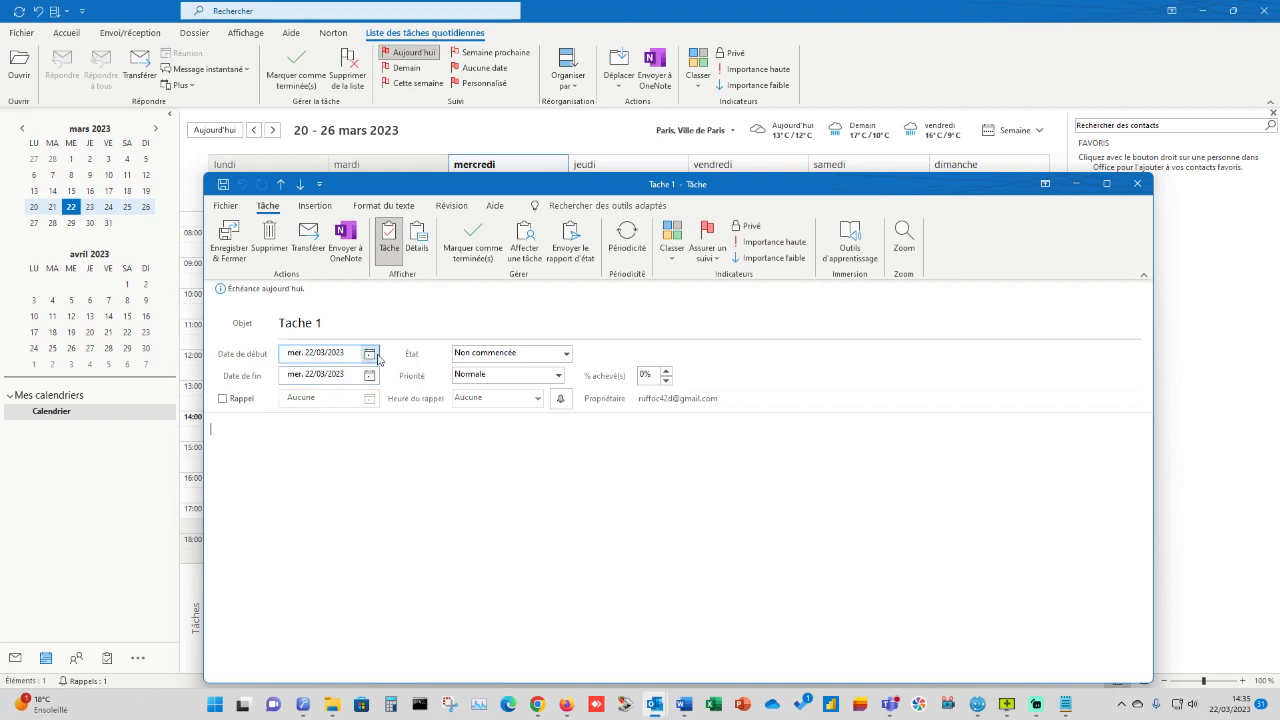
{"action": "left_click", "coordinate": [369, 375]}
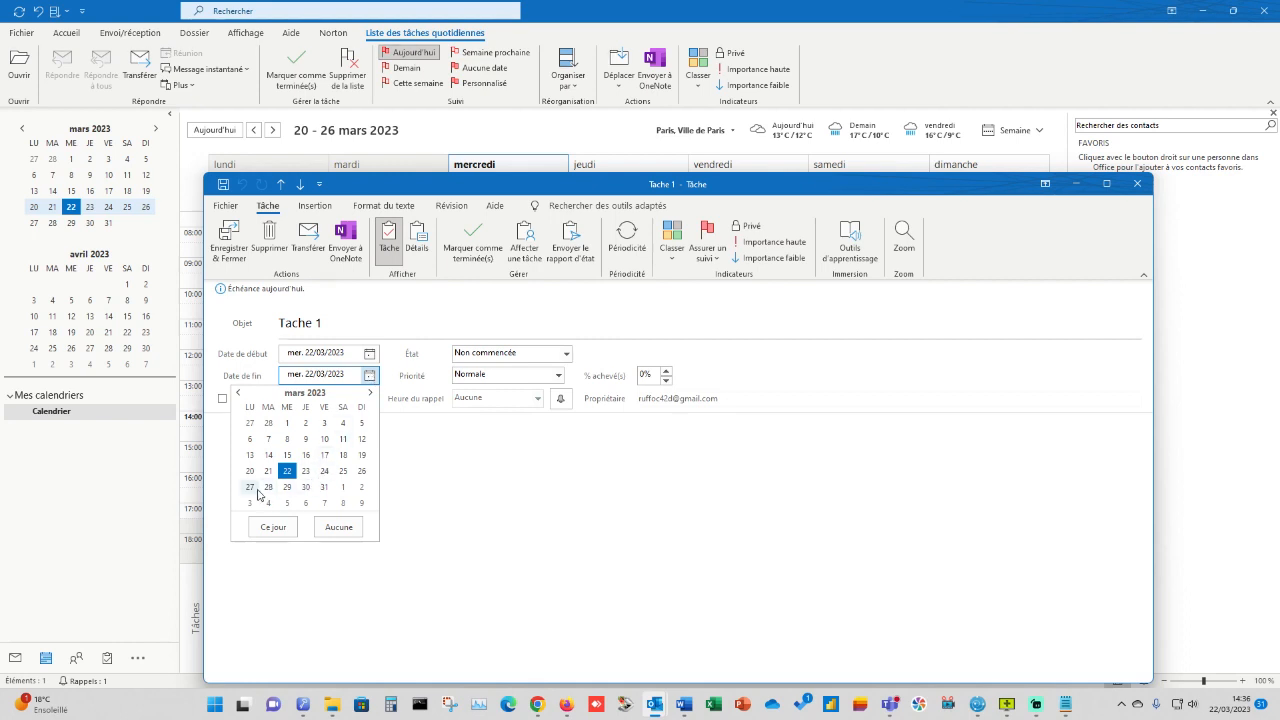
{"action": "left_click", "coordinate": [288, 488]}
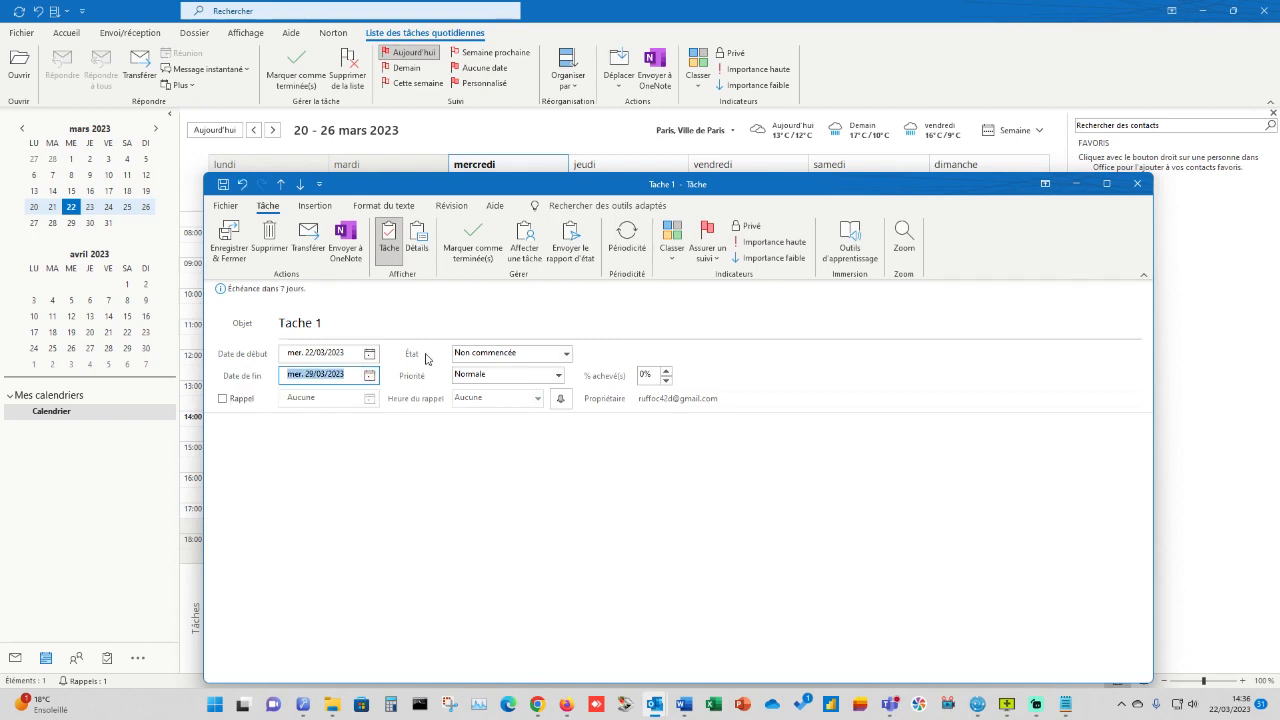
Step: Set the task's status to En cours de réalisation, its priority to Haute and its completion to 25%
{"action": "left_click", "coordinate": [539, 357]}
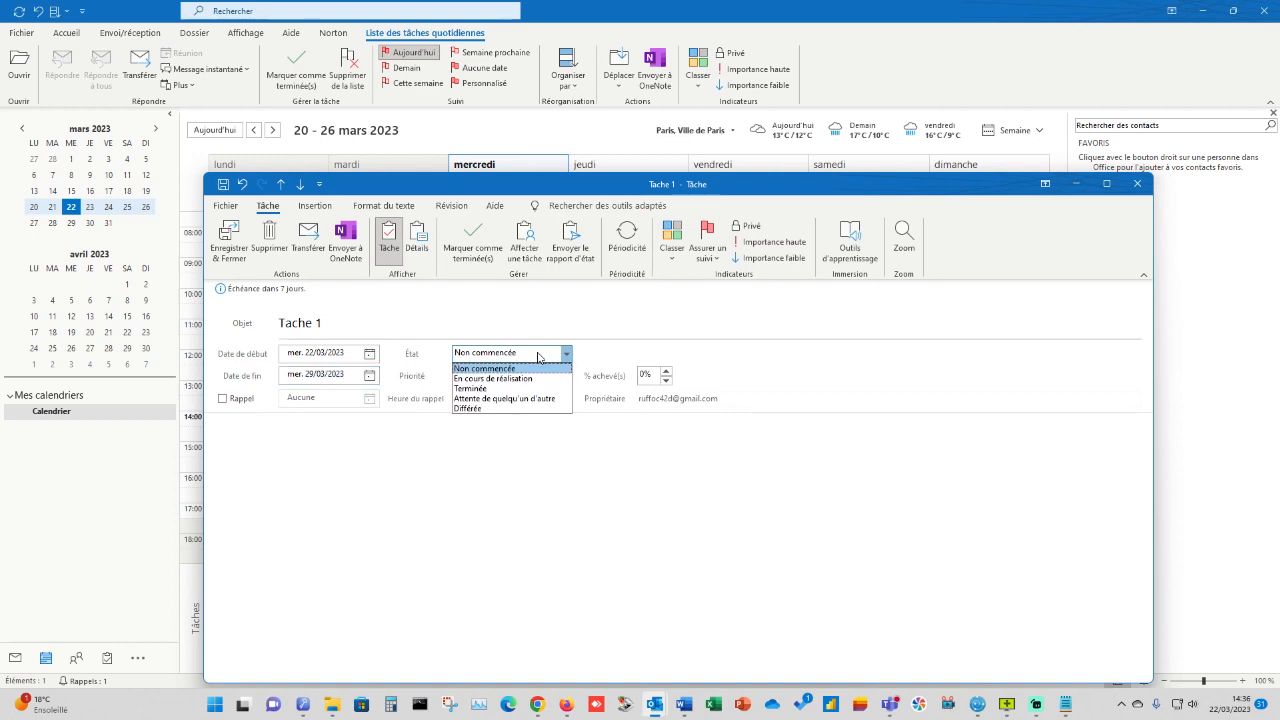
{"action": "left_click", "coordinate": [519, 377]}
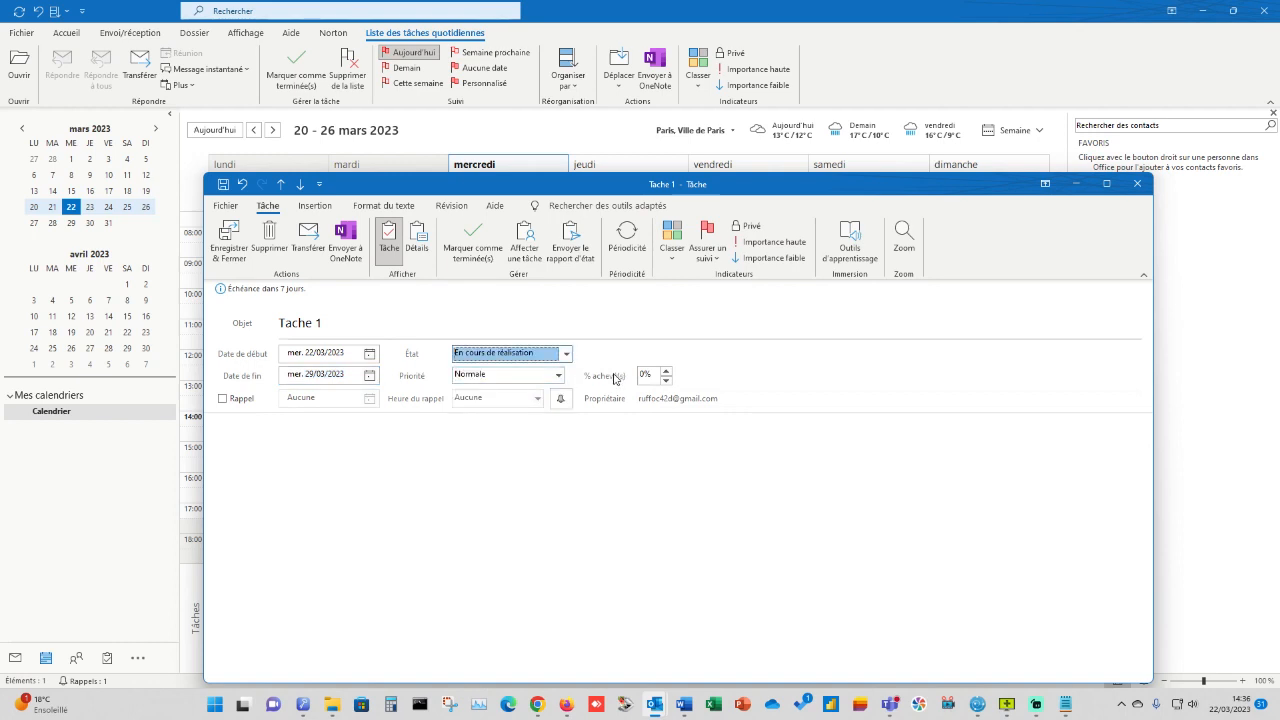
{"action": "left_click", "coordinate": [481, 377]}
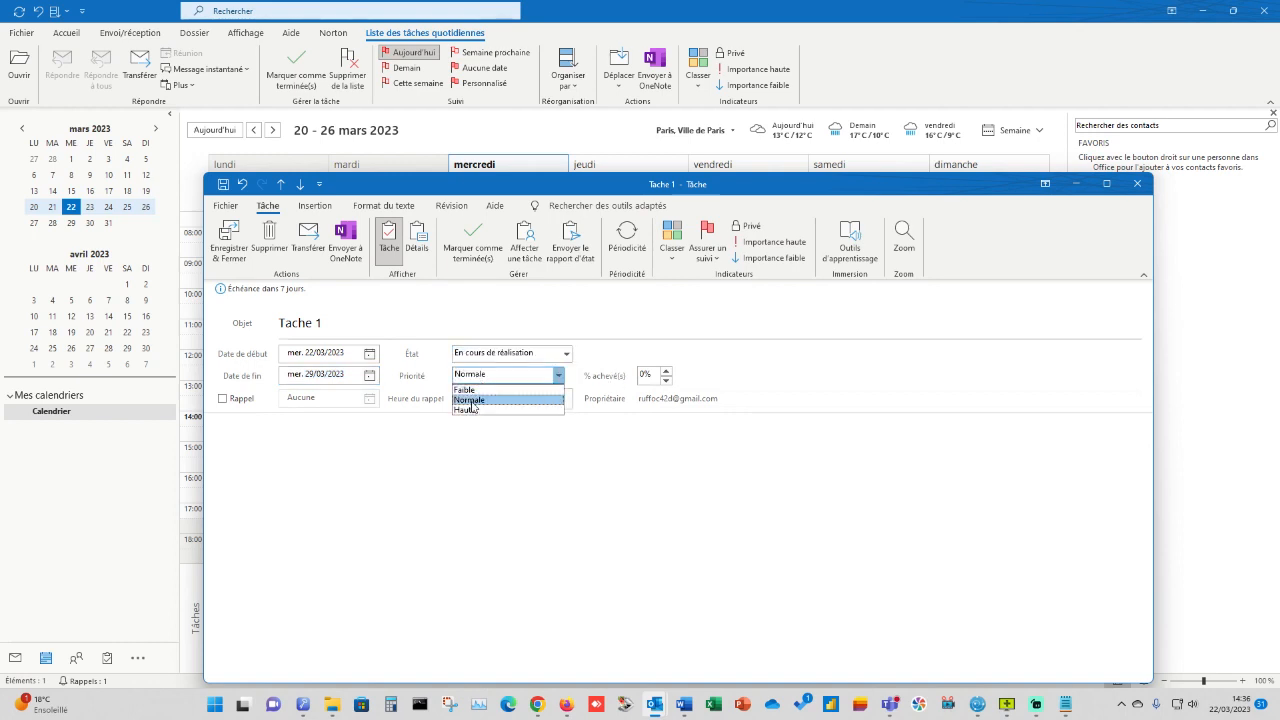
{"action": "left_click", "coordinate": [466, 410]}
{"action": "left_click", "coordinate": [666, 371]}
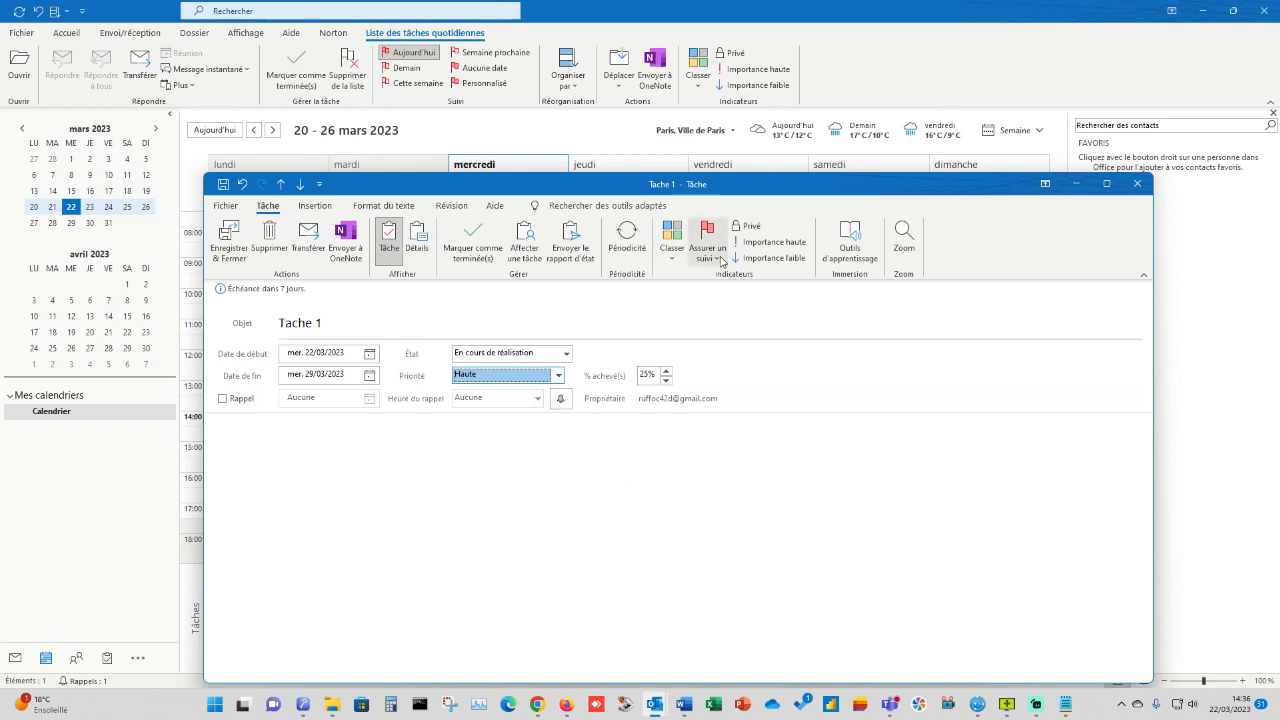
{"action": "left_click", "coordinate": [717, 262]}
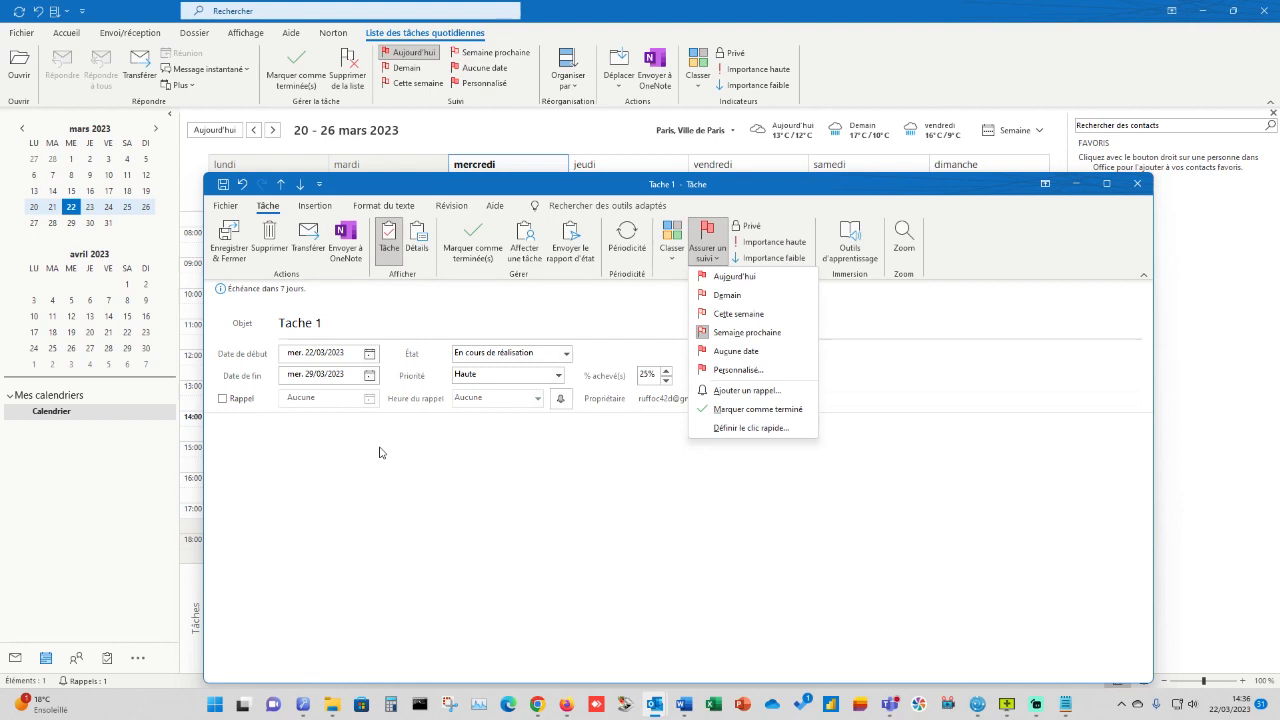
{"action": "key", "text": "Escape"}
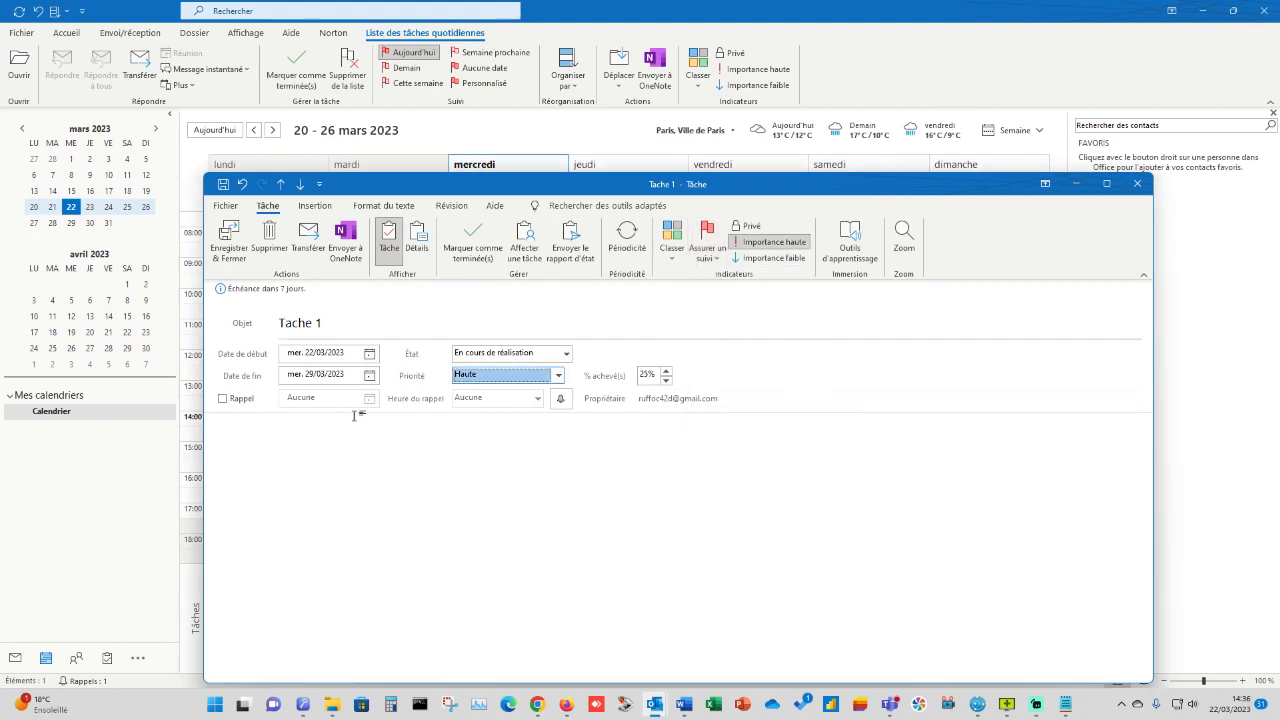
Step: Write the note "Blabla de ma tache" in the task's body
{"action": "left_click", "coordinate": [310, 432]}
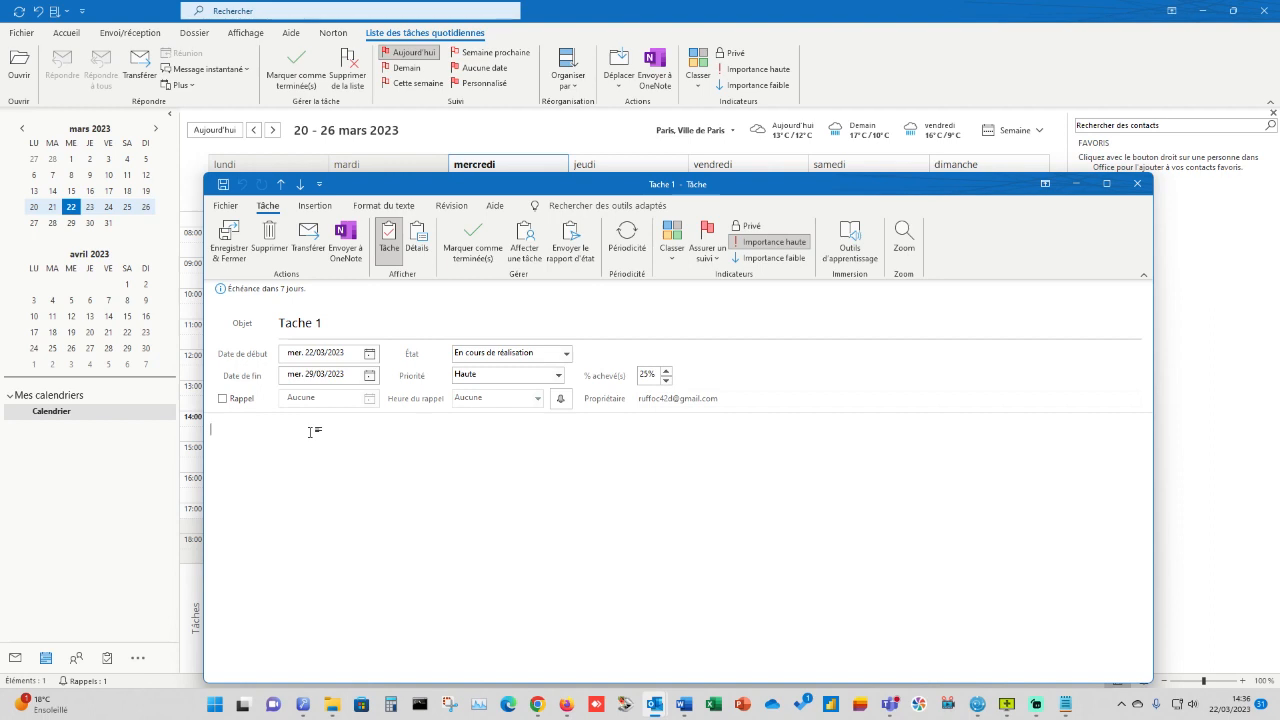
{"action": "type", "text": "blabla de ma tache"}
{"action": "key", "text": "Return"}
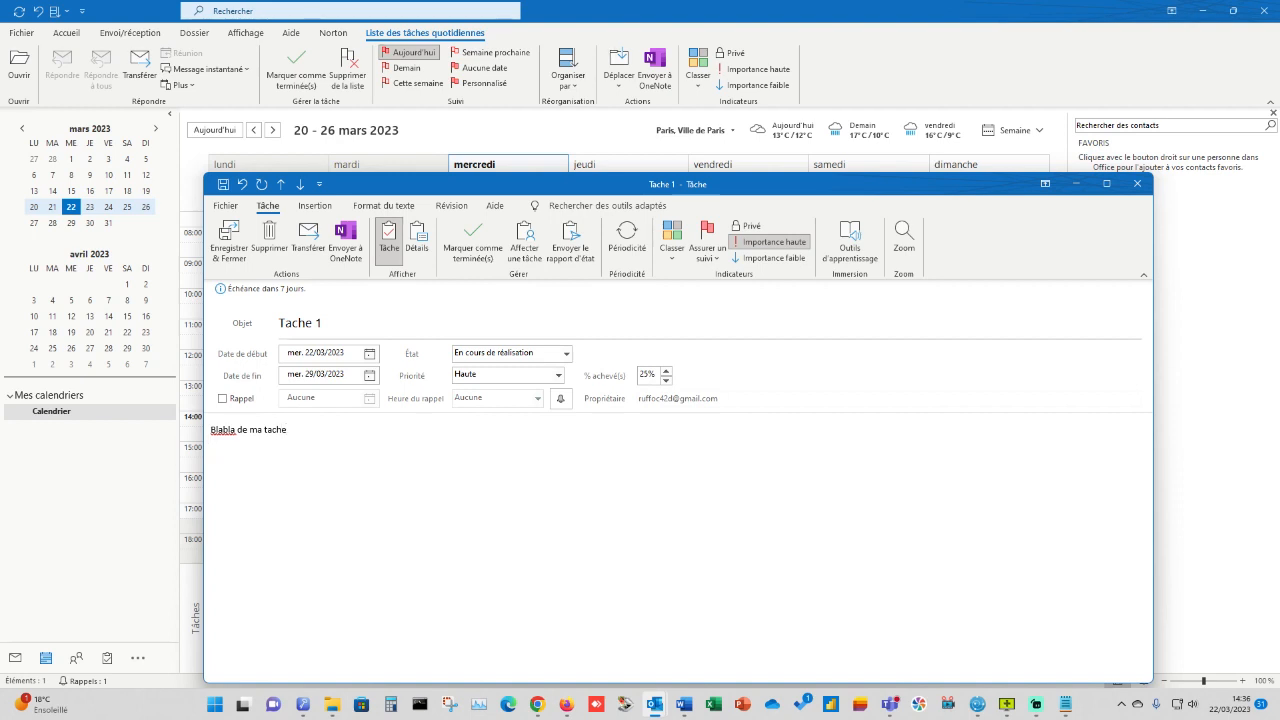
{"action": "left_click", "coordinate": [672, 259]}
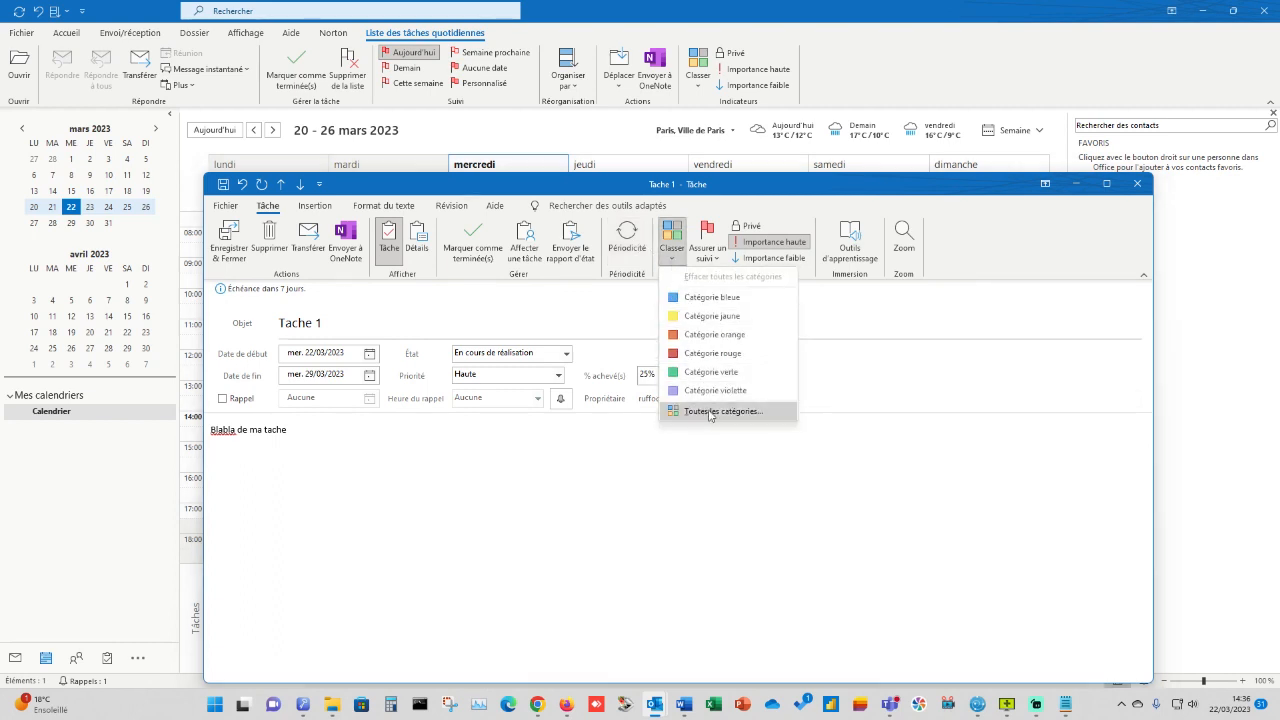
{"action": "left_click", "coordinate": [672, 483]}
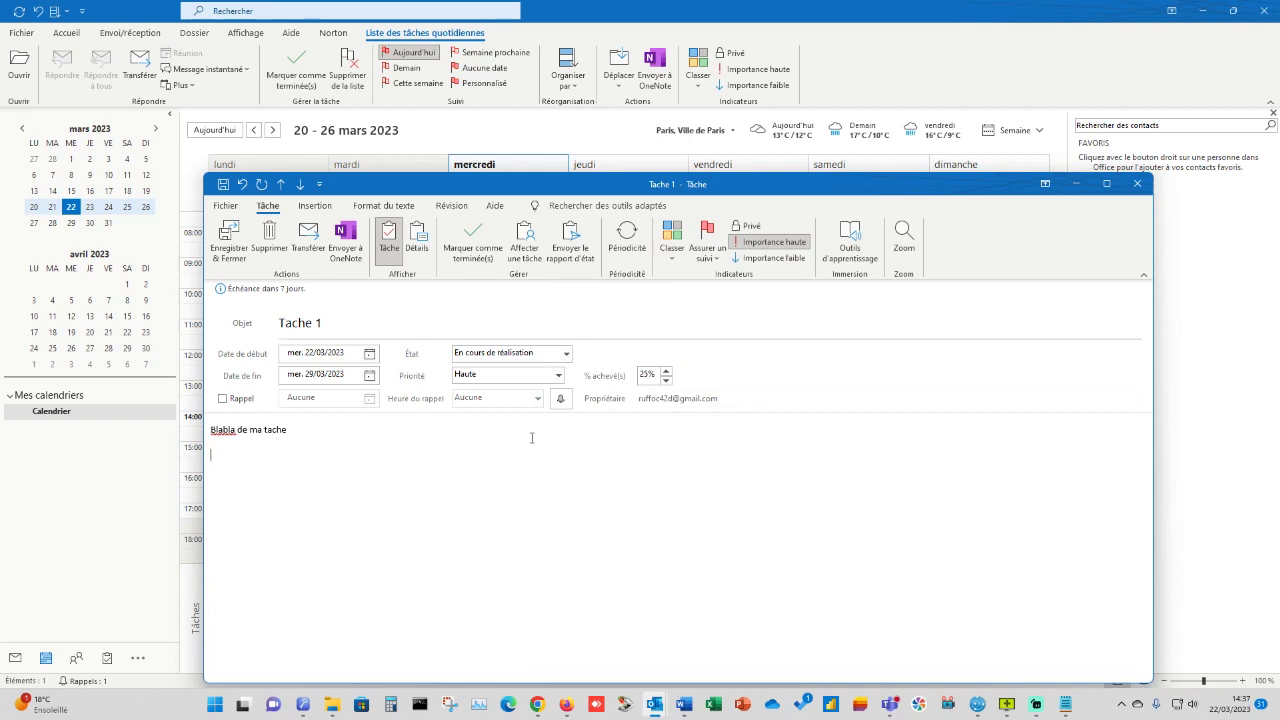
Step: Save and close the task, and select Tache 1 under Wednesday 29 March in the following week's calendar
{"action": "left_click", "coordinate": [229, 240]}
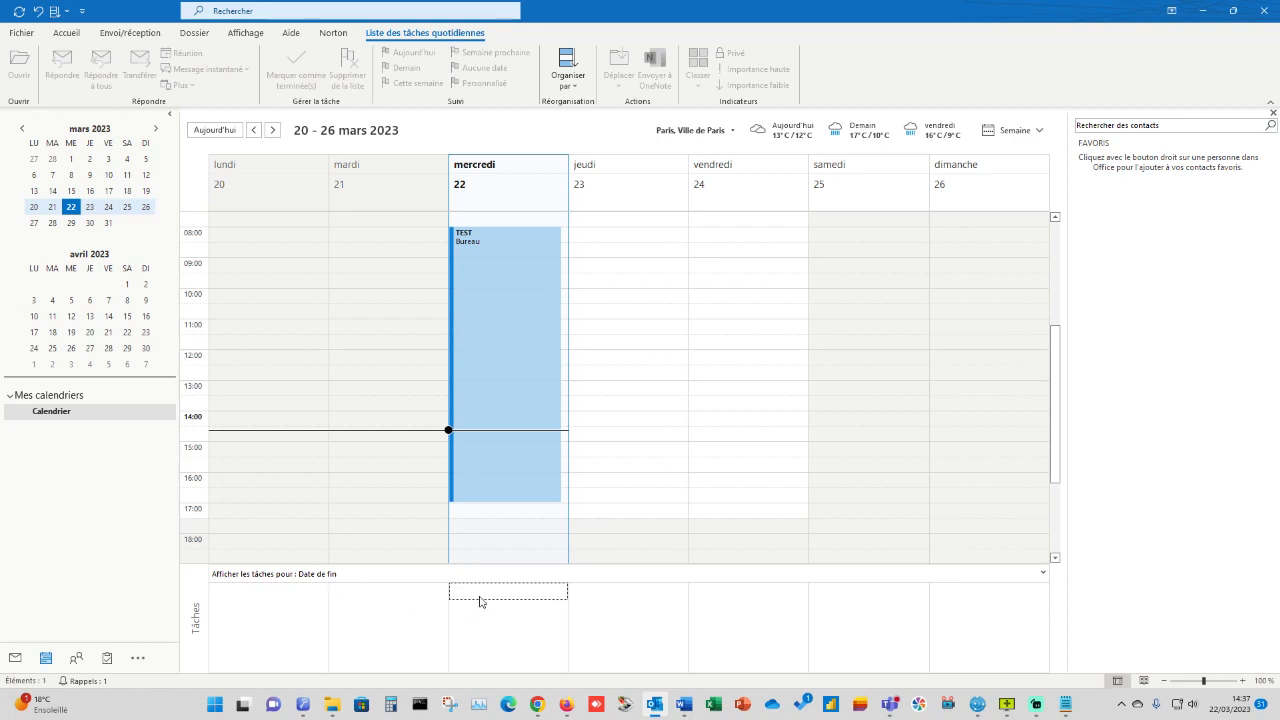
{"action": "left_click", "coordinate": [272, 130]}
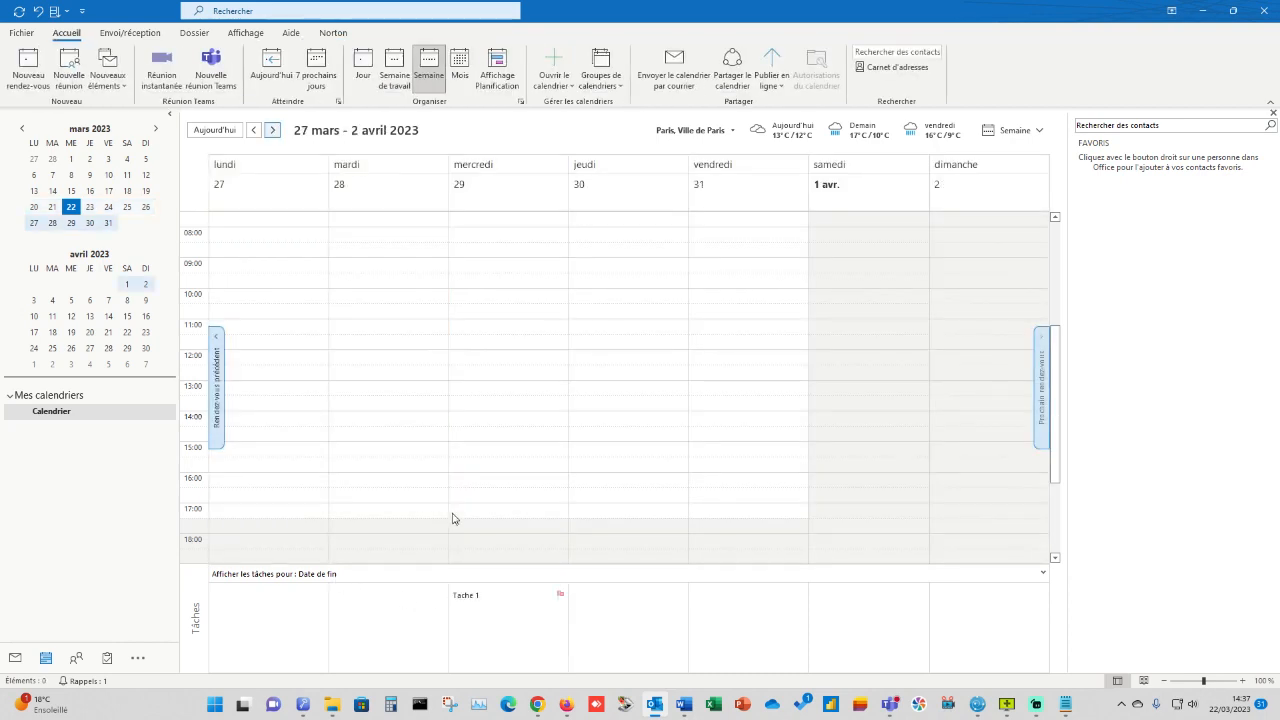
{"action": "left_click", "coordinate": [503, 595]}
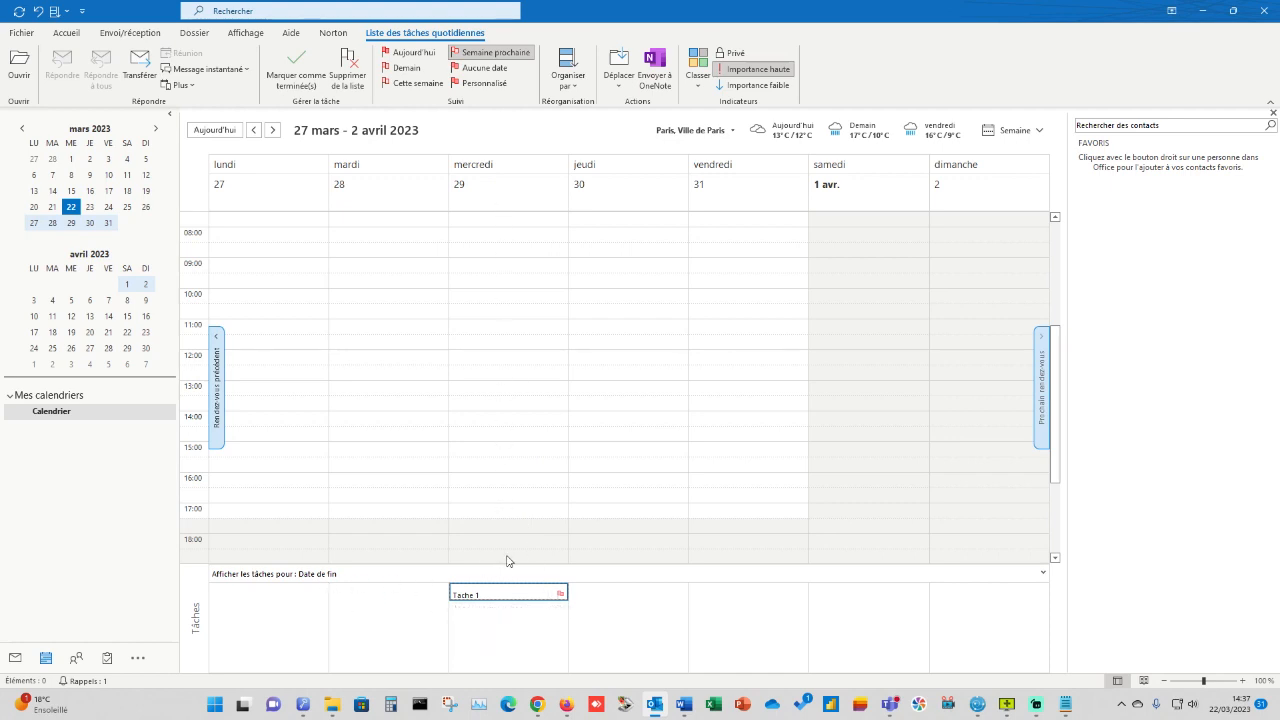
Step: Switch to the inbox and flag the second YouTube subscription email for follow-up
{"action": "mouse_move", "coordinate": [493, 597]}
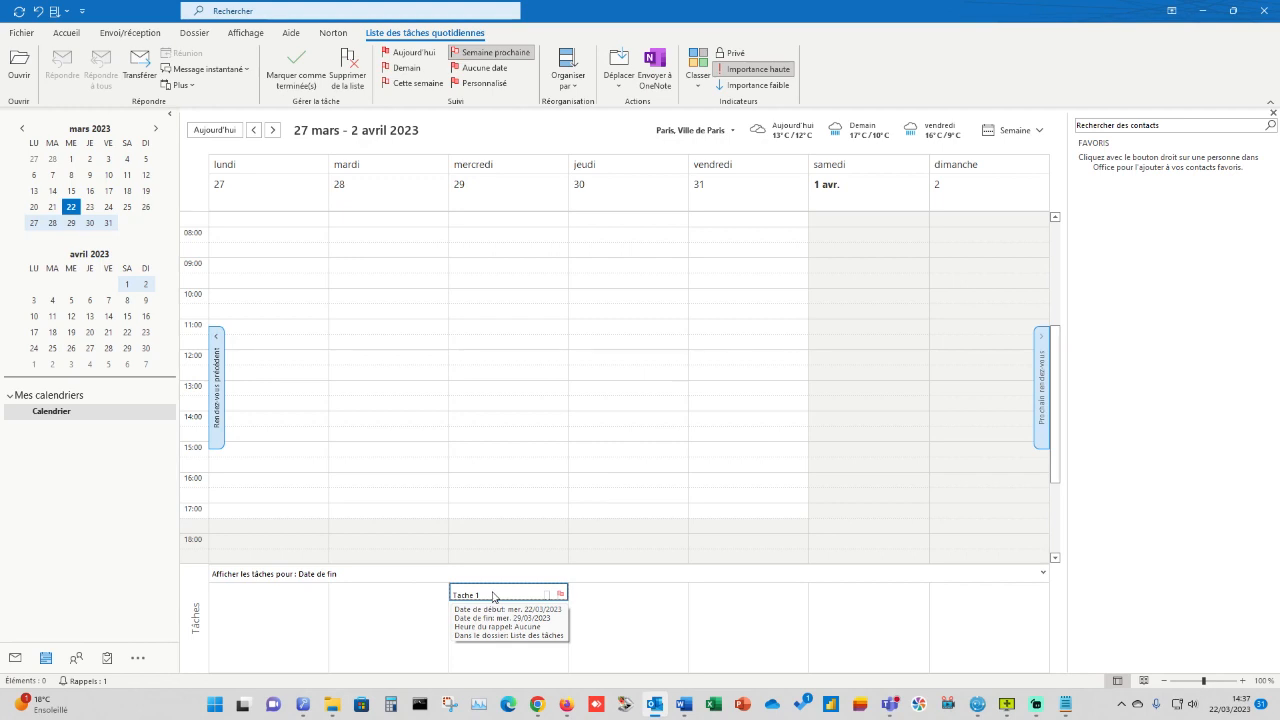
{"action": "left_click", "coordinate": [16, 660]}
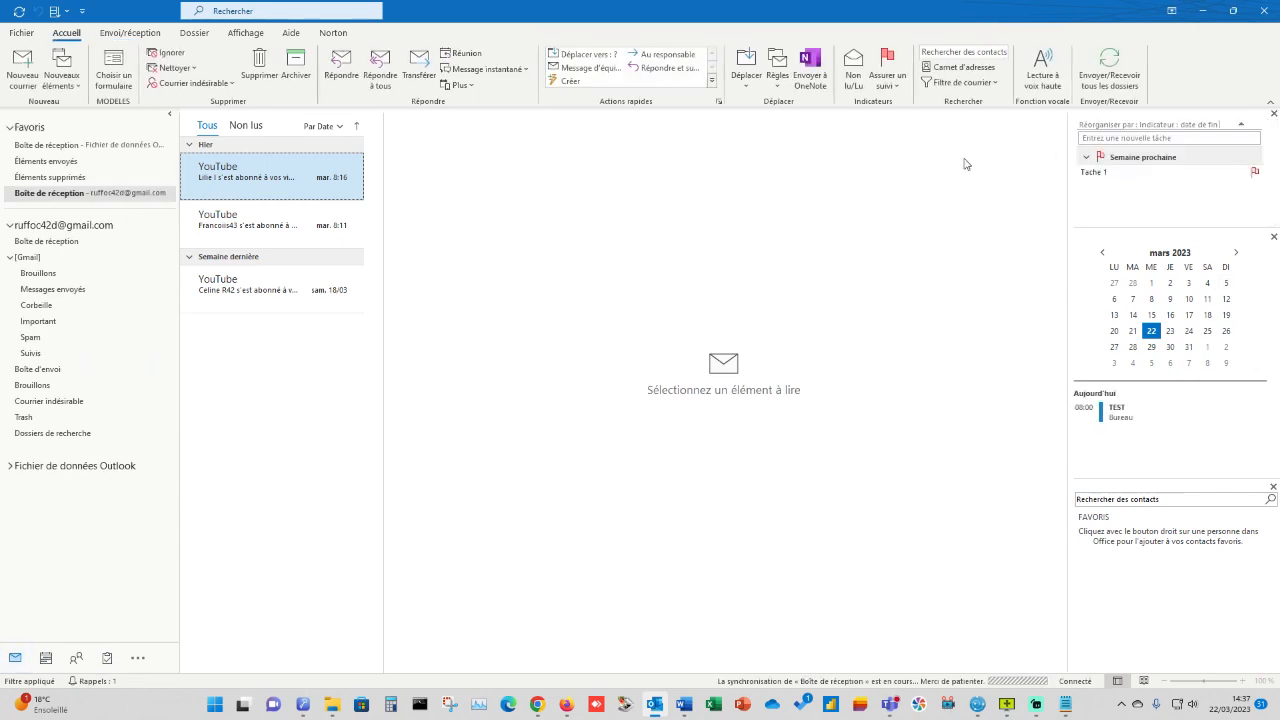
{"action": "mouse_move", "coordinate": [1127, 175]}
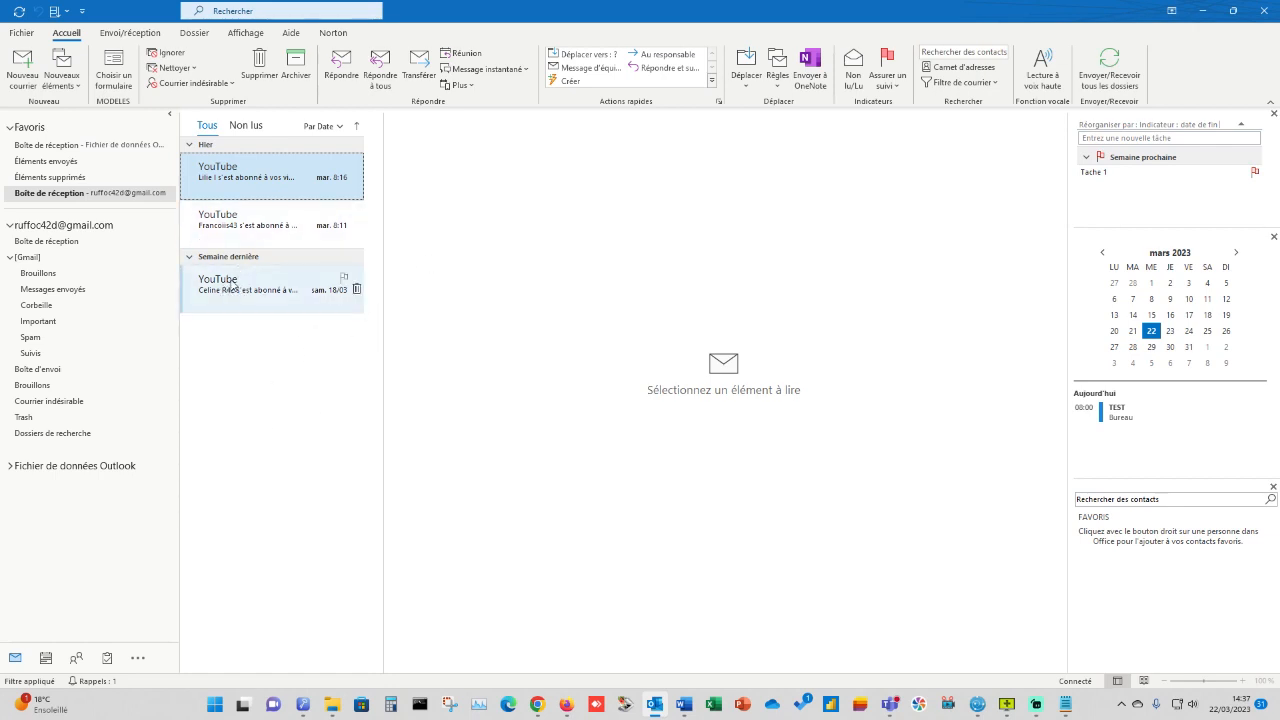
{"action": "right_click", "coordinate": [258, 222]}
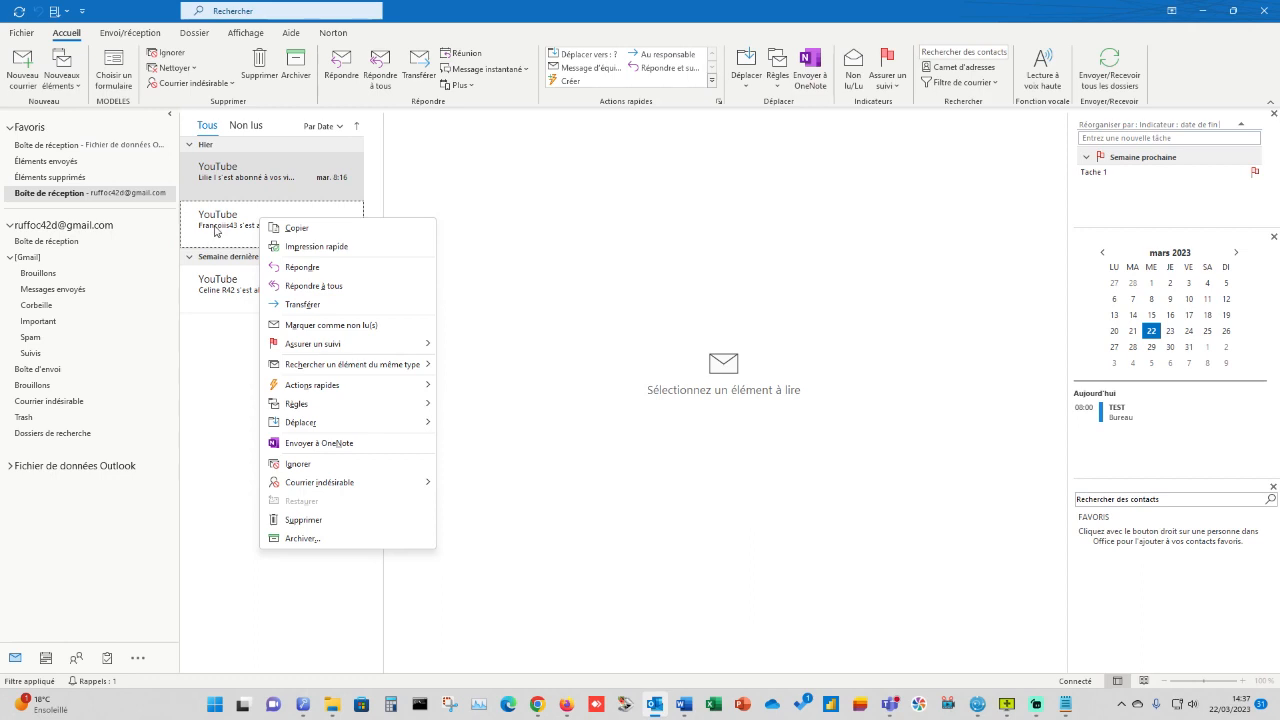
{"action": "key", "text": "Escape"}
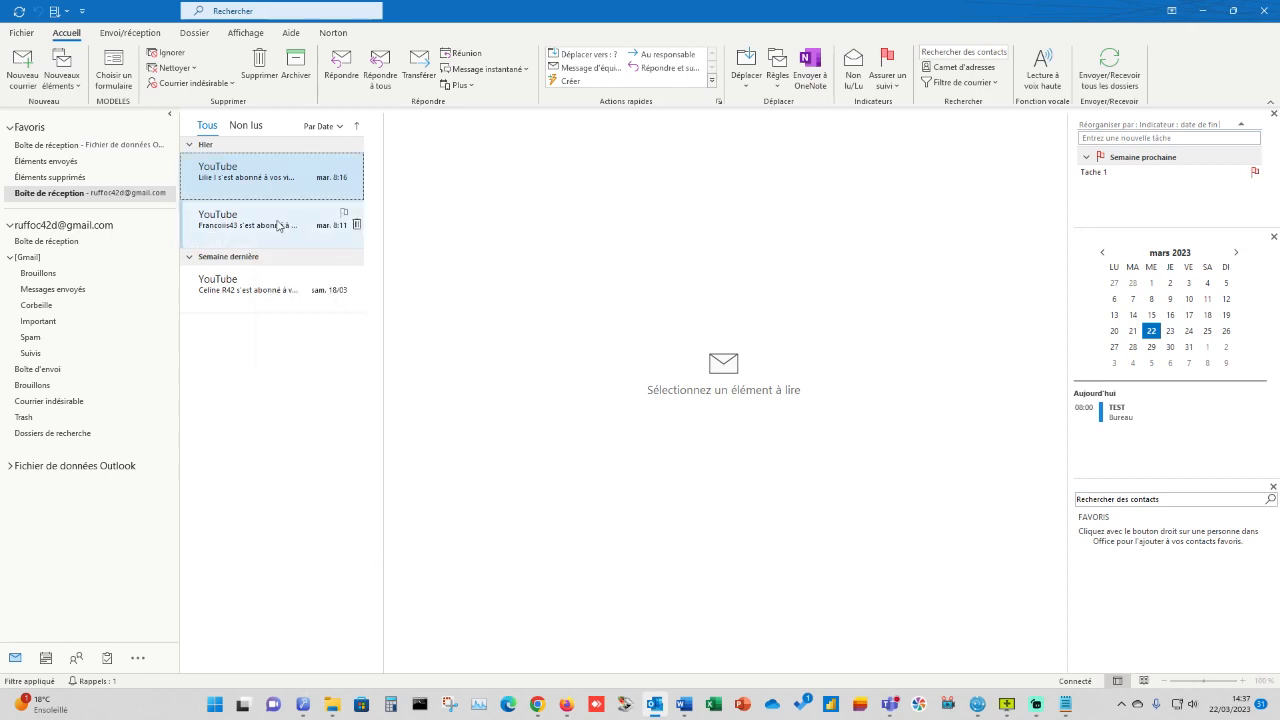
{"action": "left_click", "coordinate": [345, 216]}
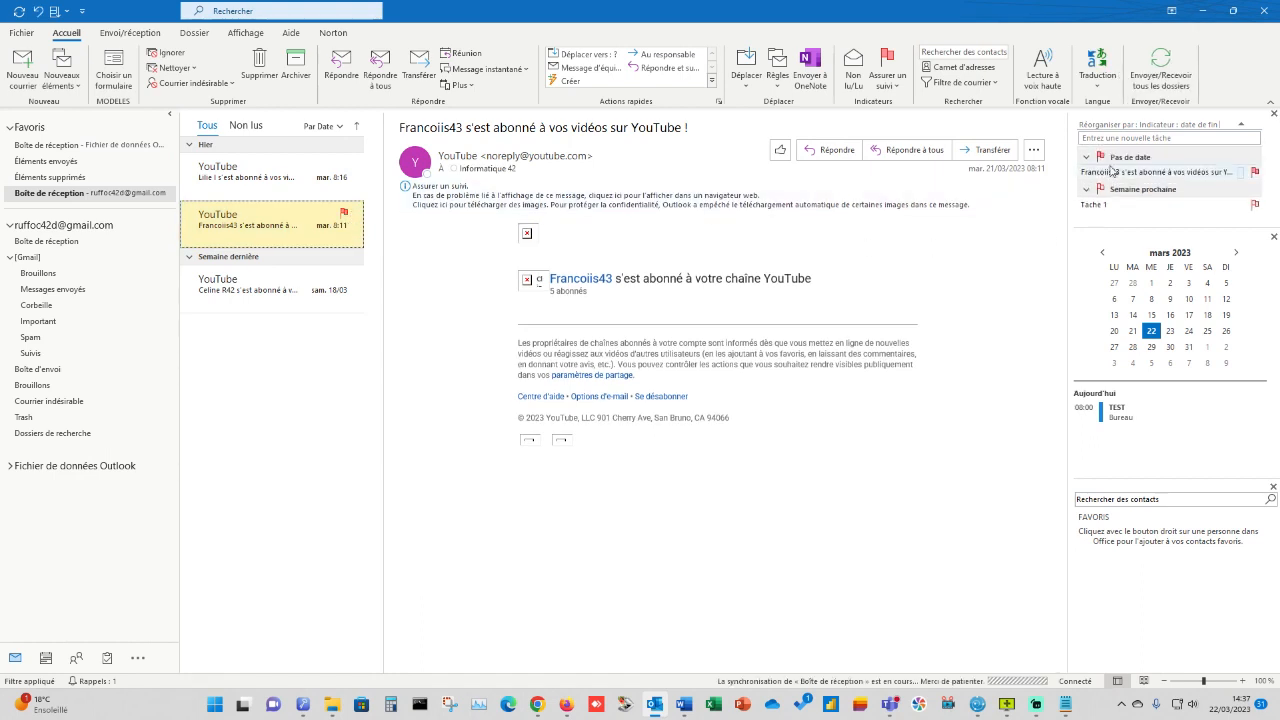
Step: Open the flagged email from the to-do list, check its follow-up options and close the message
{"action": "left_click", "coordinate": [1180, 174]}
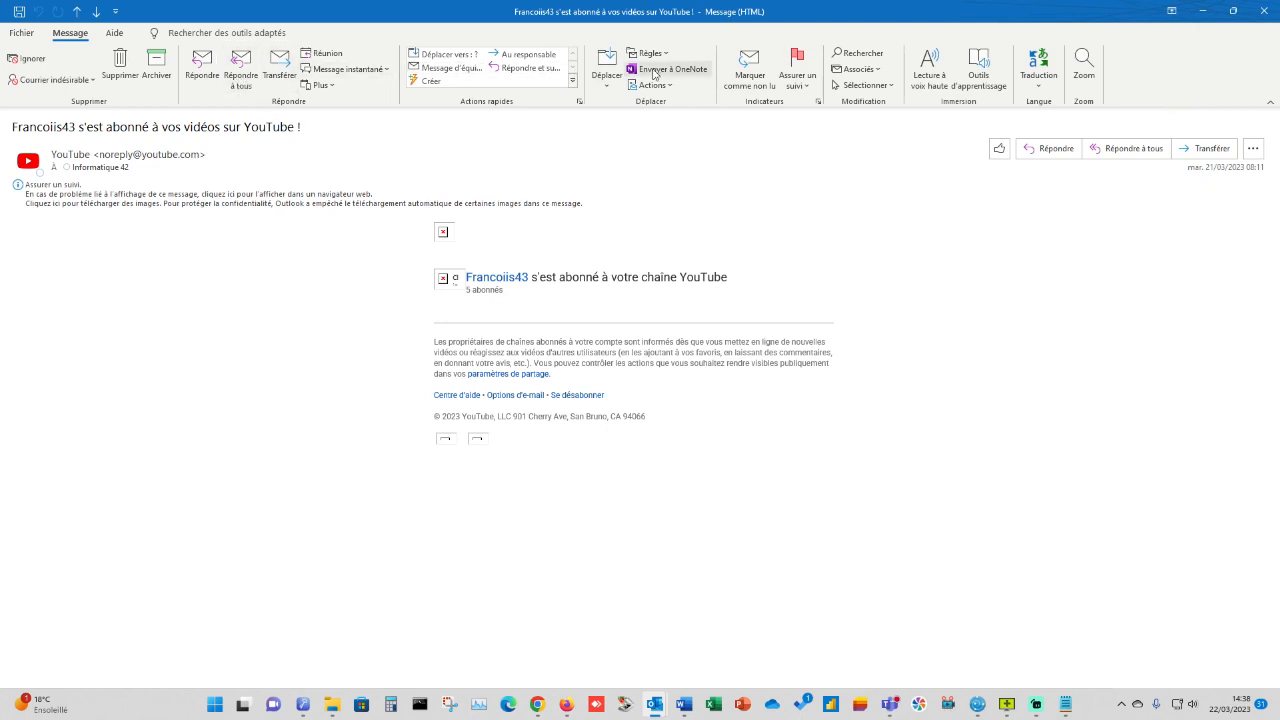
{"action": "left_click", "coordinate": [803, 88]}
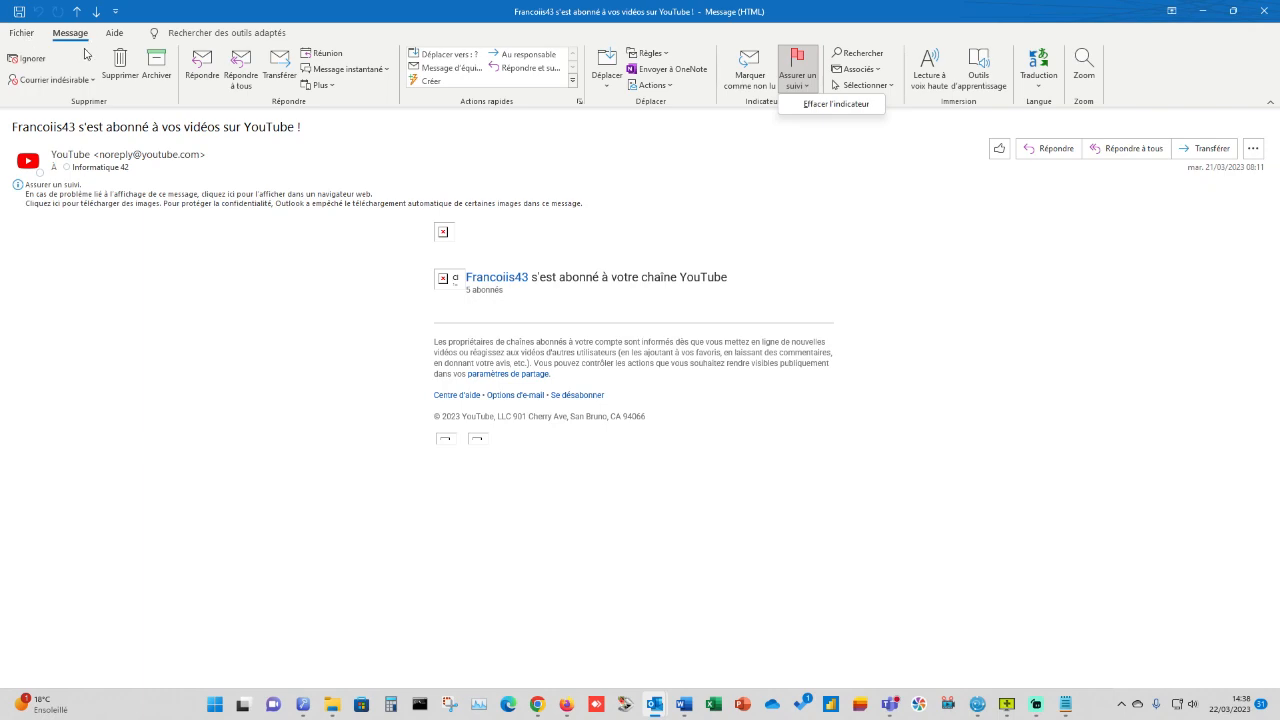
{"action": "left_click", "coordinate": [1268, 12]}
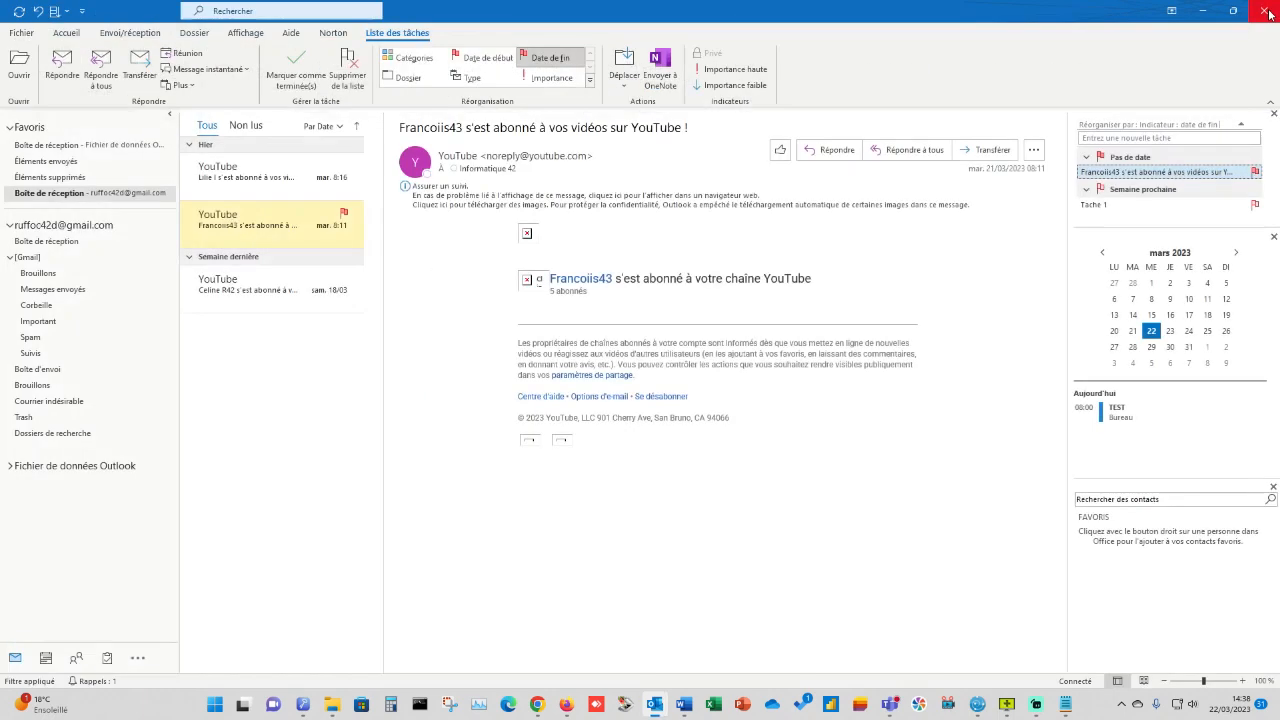
Step: Try to mark the flagged email's task as complete from the inbox's to-do list
{"action": "right_click", "coordinate": [1170, 174]}
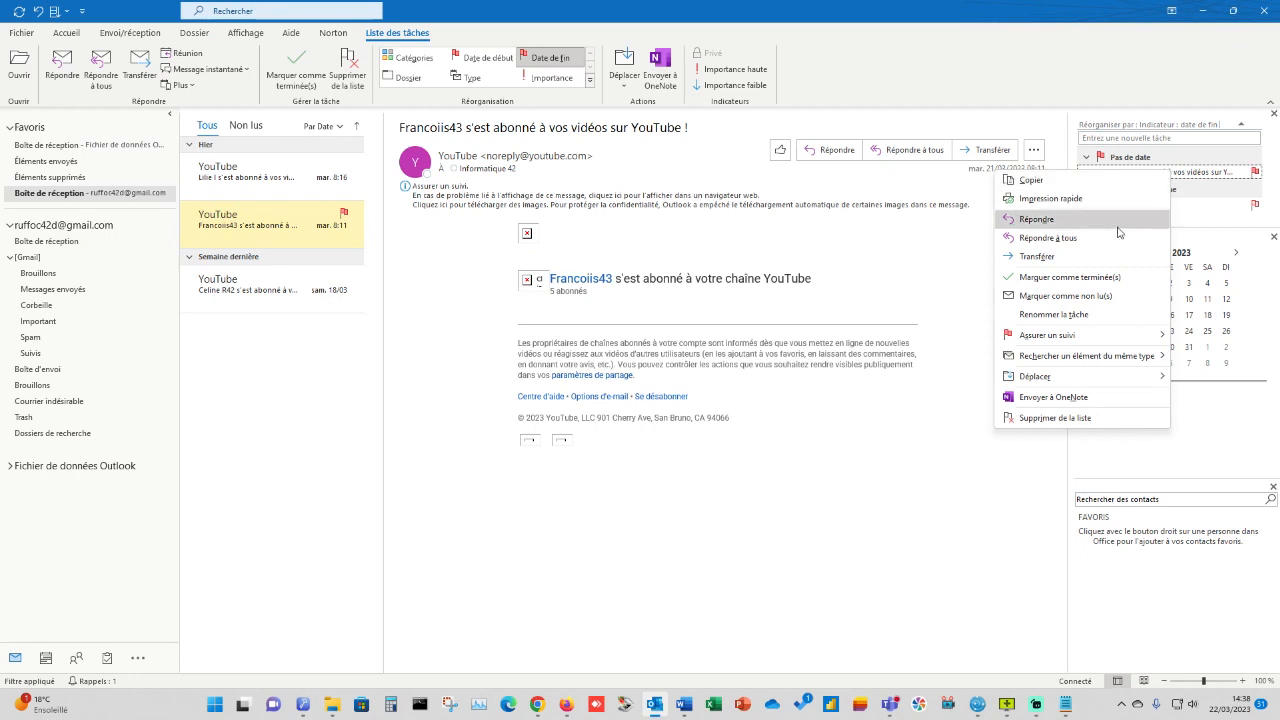
{"action": "left_click", "coordinate": [1057, 277]}
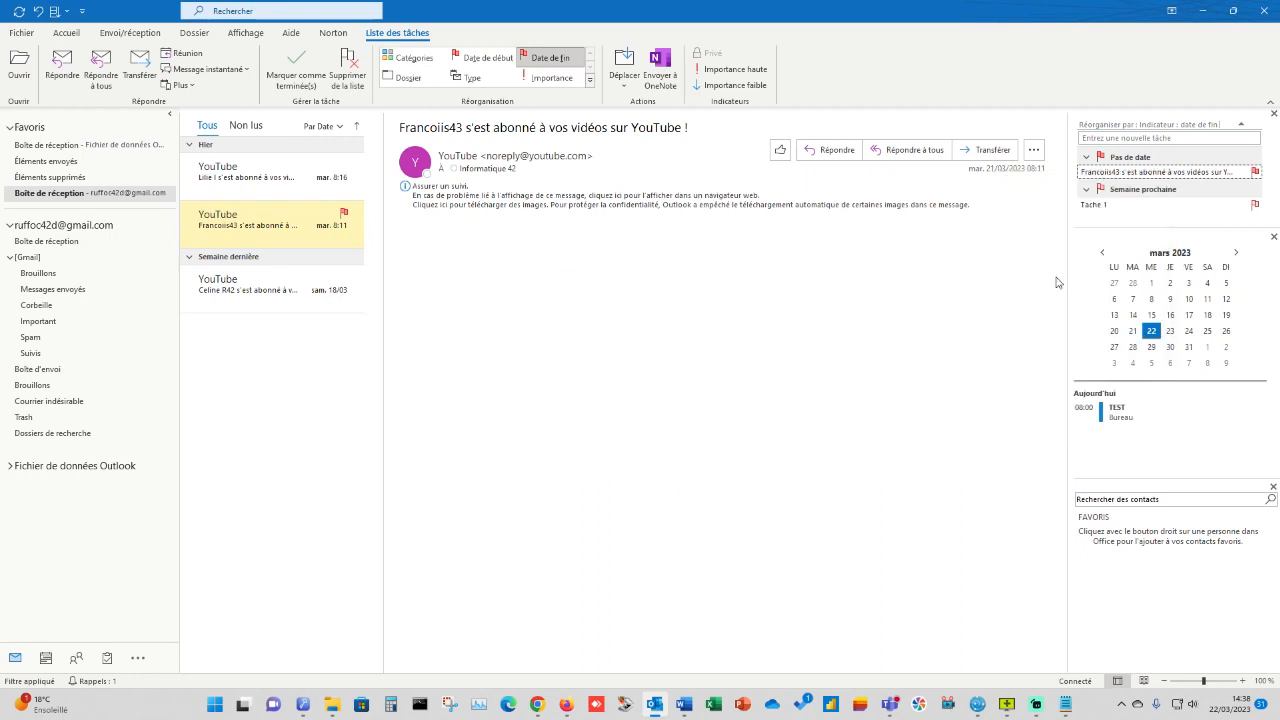
{"action": "left_click", "coordinate": [645, 388]}
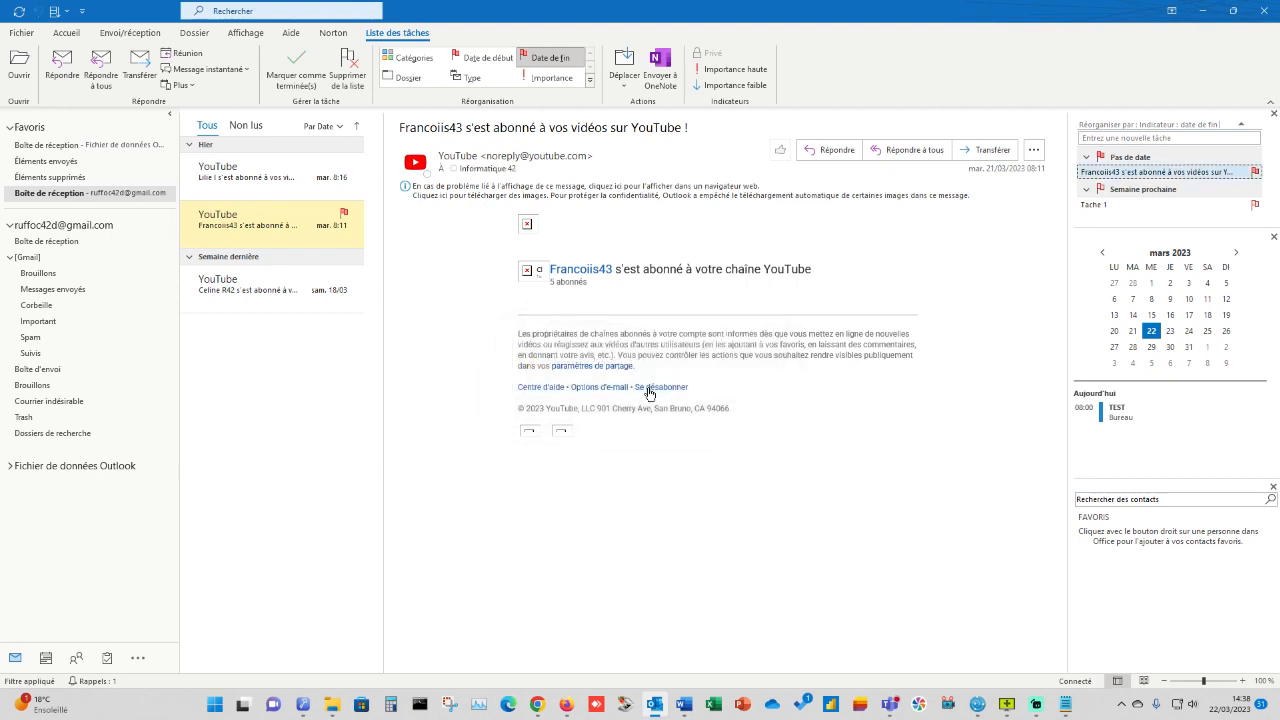
{"action": "right_click", "coordinate": [1153, 174]}
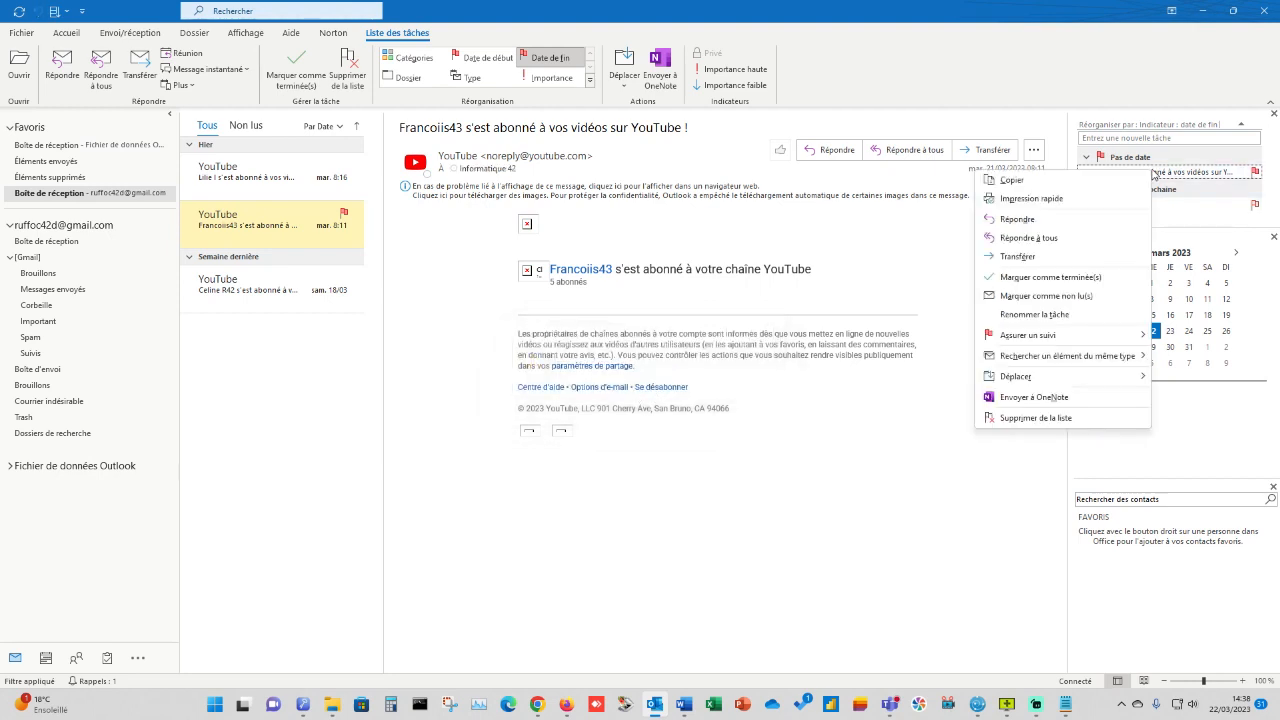
{"action": "left_click", "coordinate": [1016, 277]}
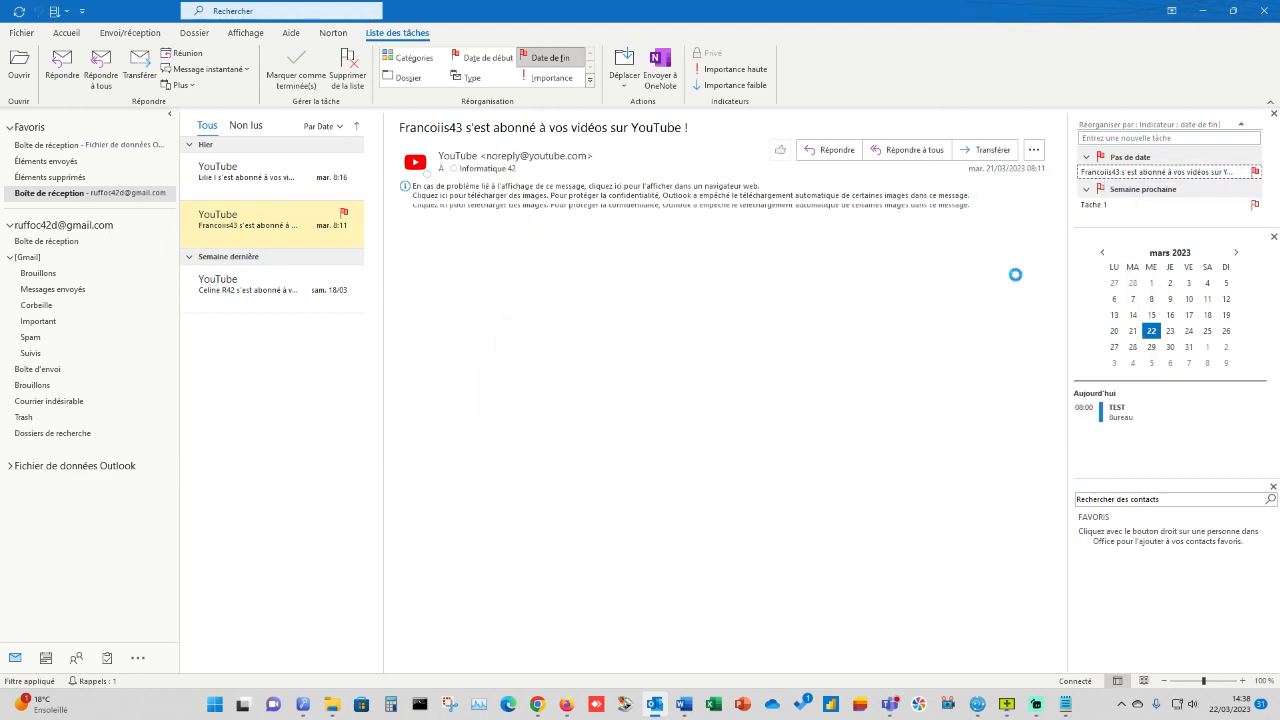
{"action": "left_click", "coordinate": [645, 388]}
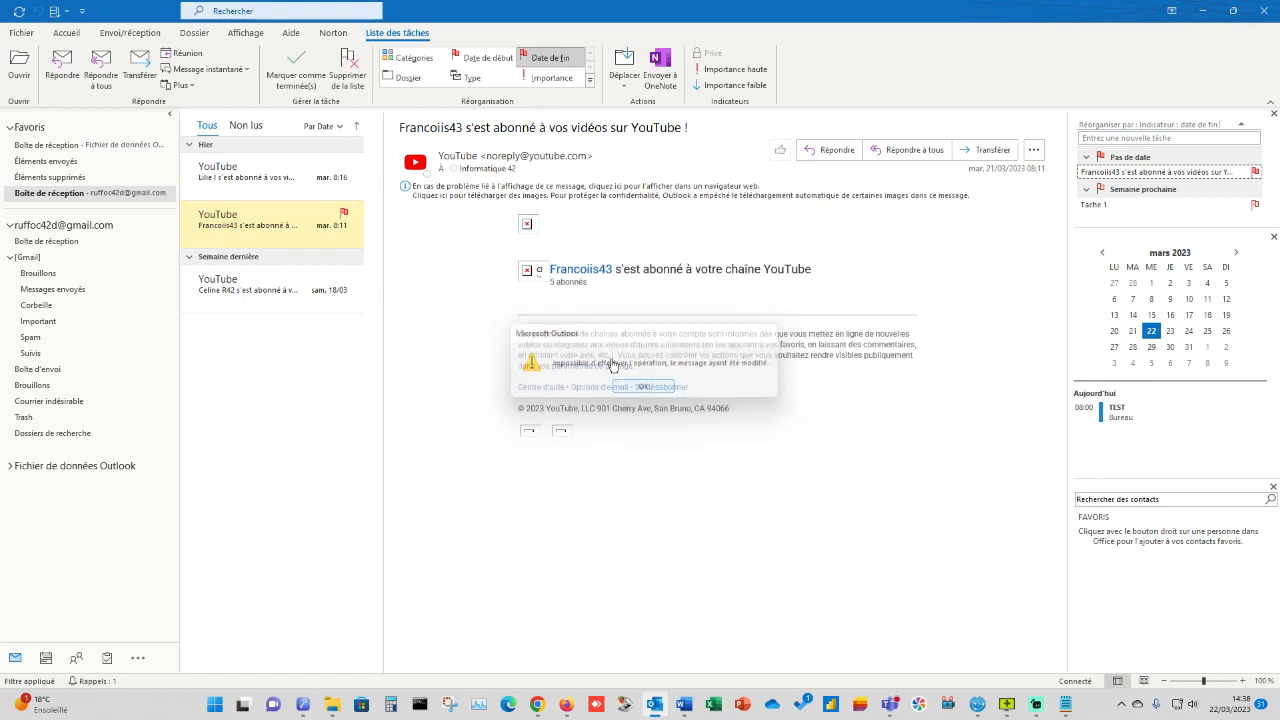
Step: Download the message's pictures and try to remove its task from the to-do list
{"action": "left_click", "coordinate": [565, 206]}
{"action": "left_click", "coordinate": [598, 207]}
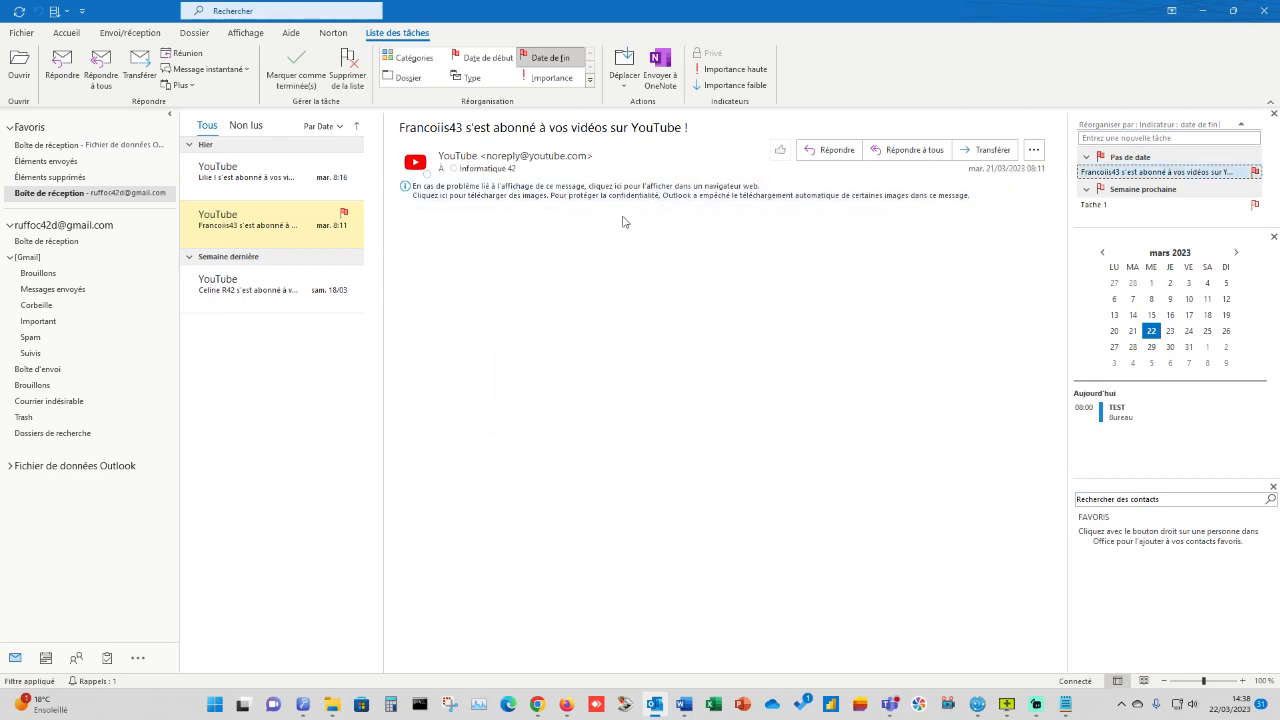
{"action": "right_click", "coordinate": [1175, 180]}
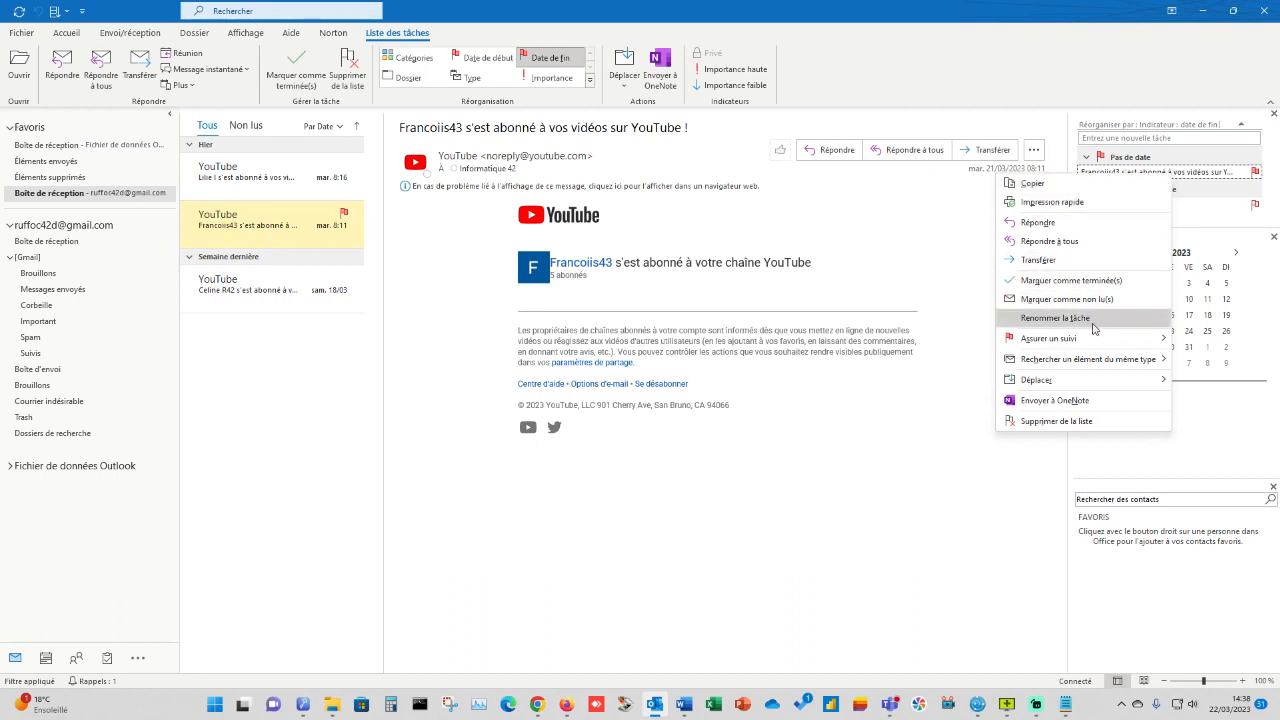
{"action": "left_click", "coordinate": [1055, 421]}
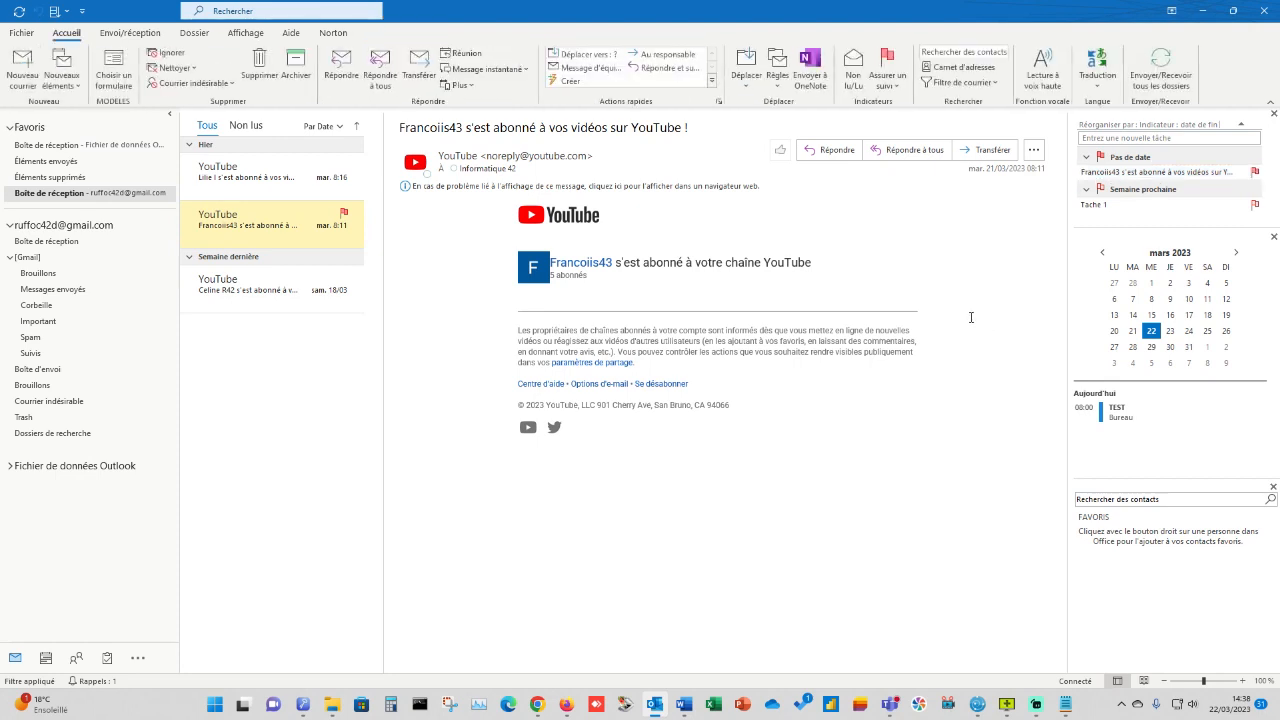
Step: Switch to the tasks view and mark the flagged YouTube email's task as complete
{"action": "left_click", "coordinate": [107, 658]}
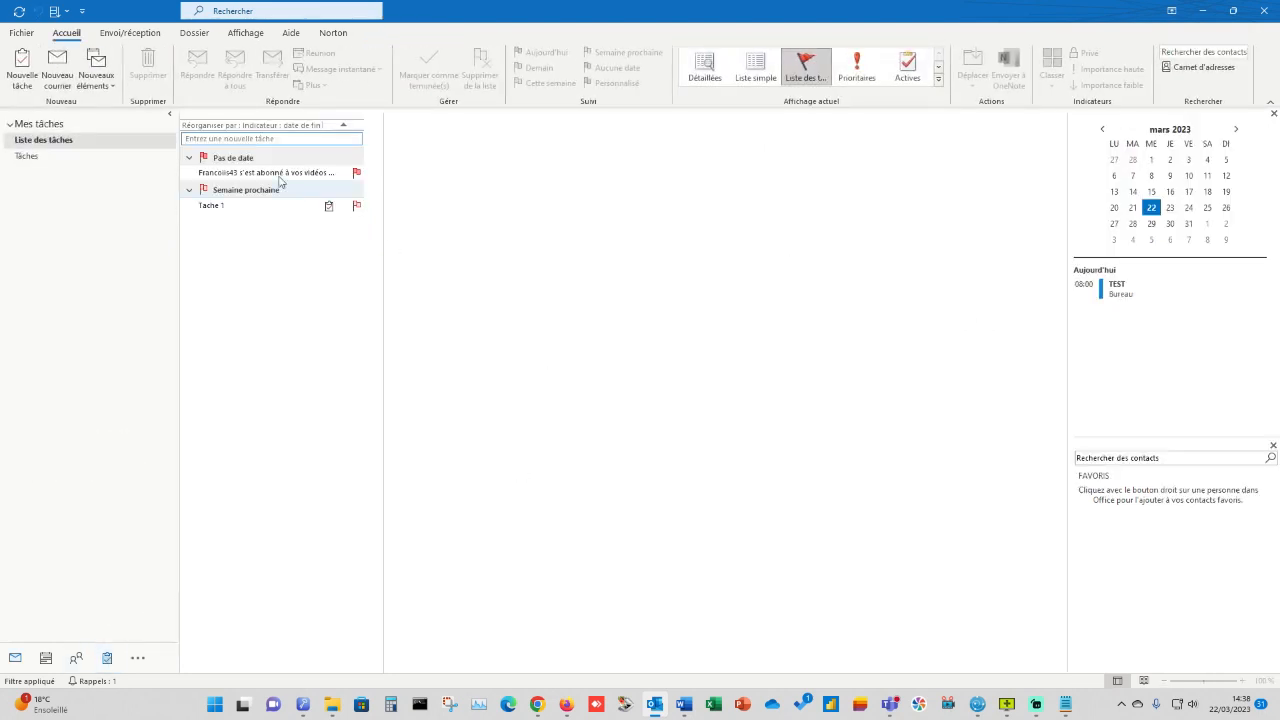
{"action": "left_click", "coordinate": [251, 173]}
{"action": "right_click", "coordinate": [248, 175]}
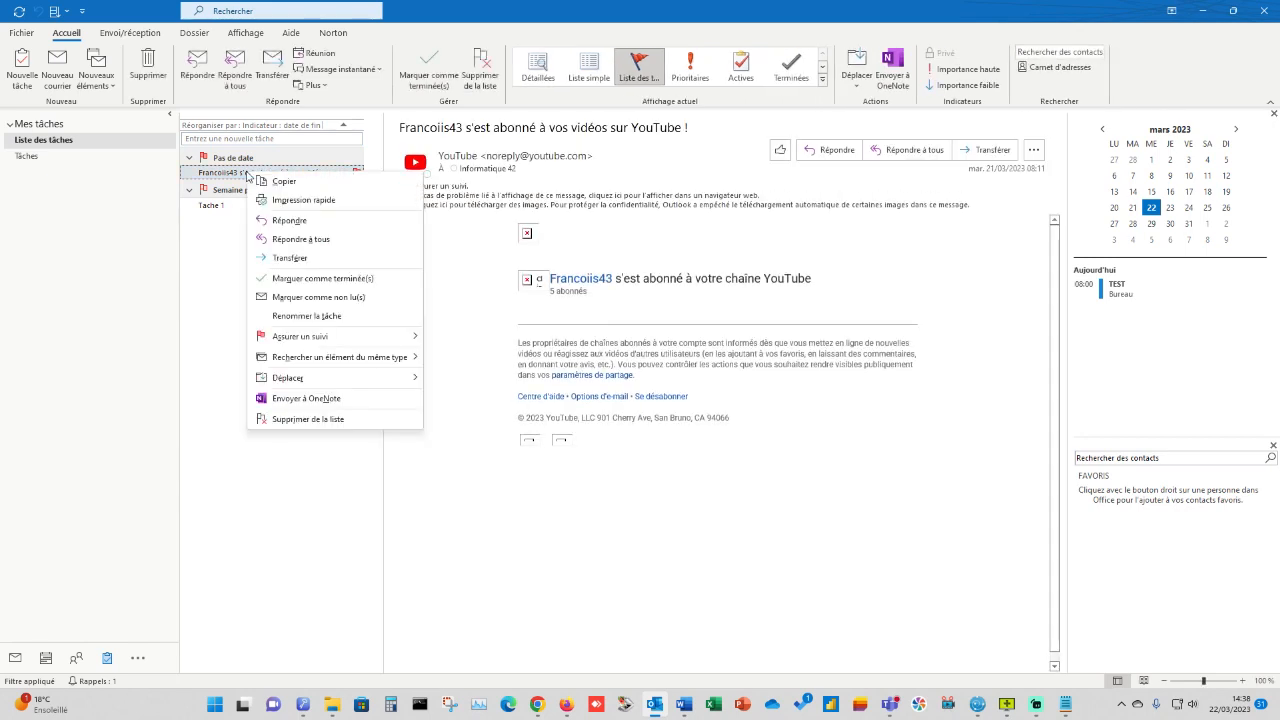
{"action": "left_click", "coordinate": [344, 282]}
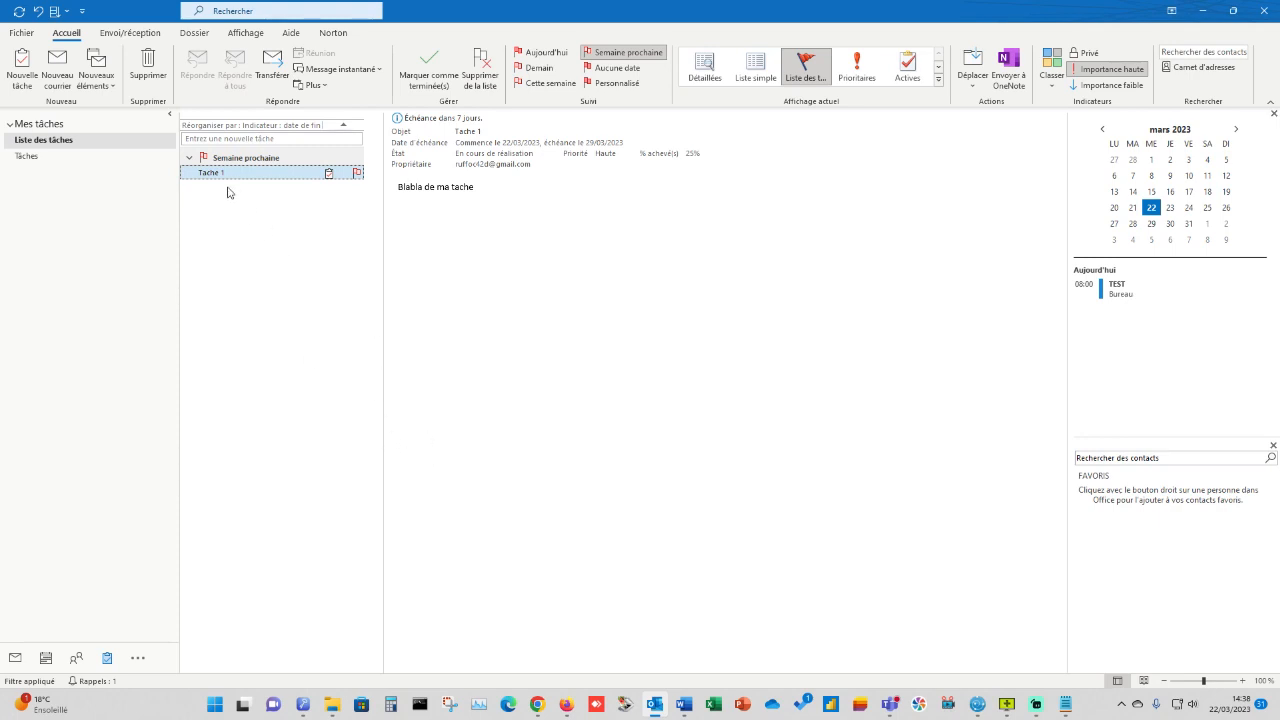
Step: Return to the inbox, check the remaining Tache 1 in the to-do list and view the newest YouTube email
{"action": "left_click", "coordinate": [14, 661]}
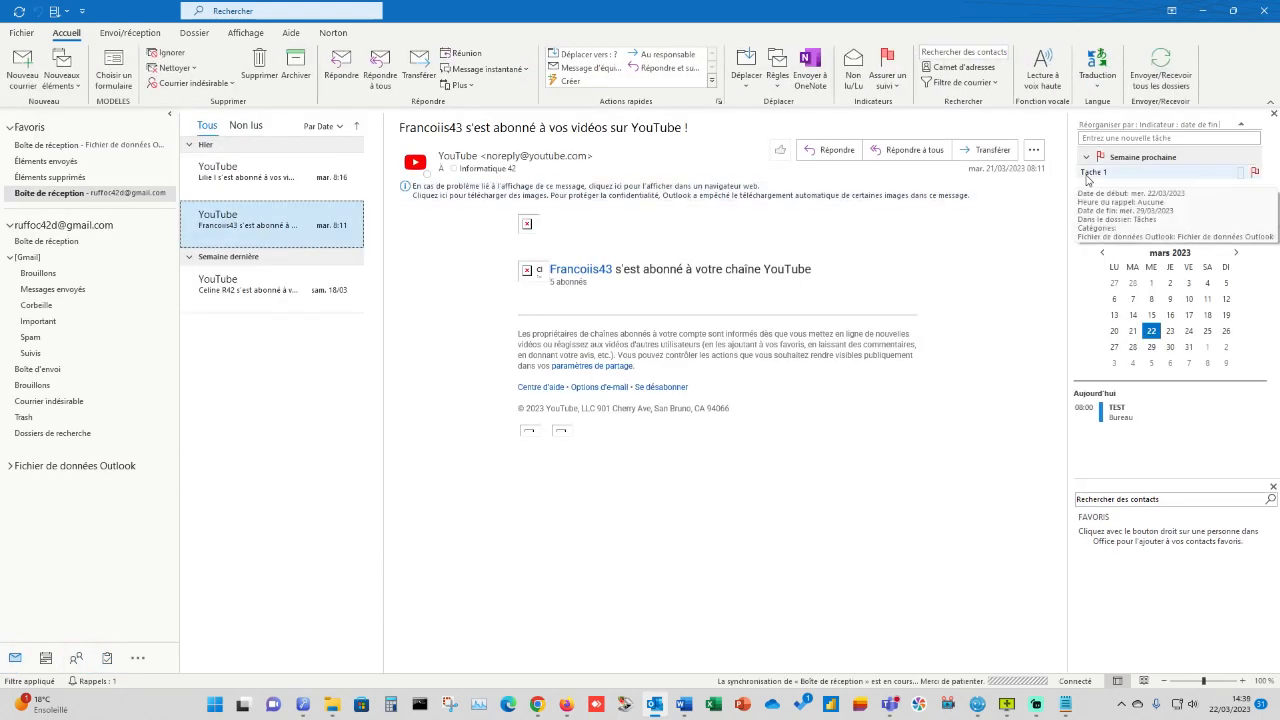
{"action": "left_click", "coordinate": [1096, 176]}
{"action": "left_click", "coordinate": [226, 188]}
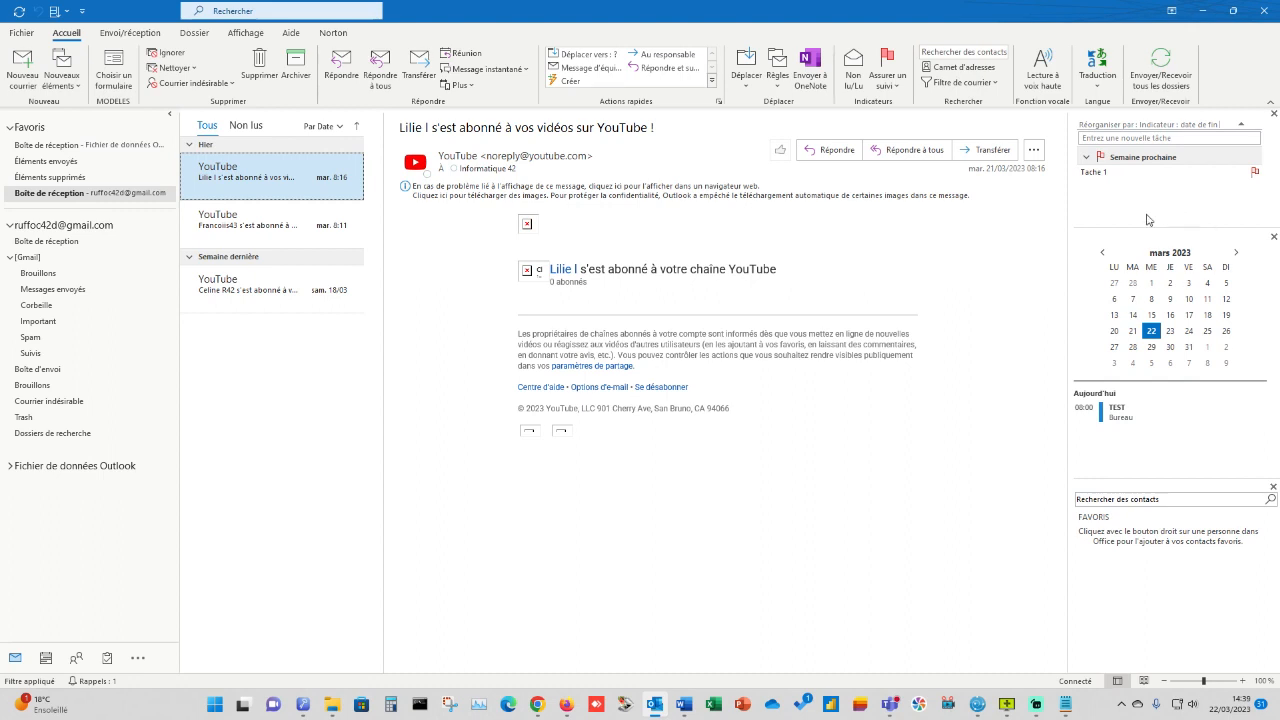
Step: Create a task folder named ADMINISTRATIVES under Tâches
{"action": "left_click", "coordinate": [107, 657]}
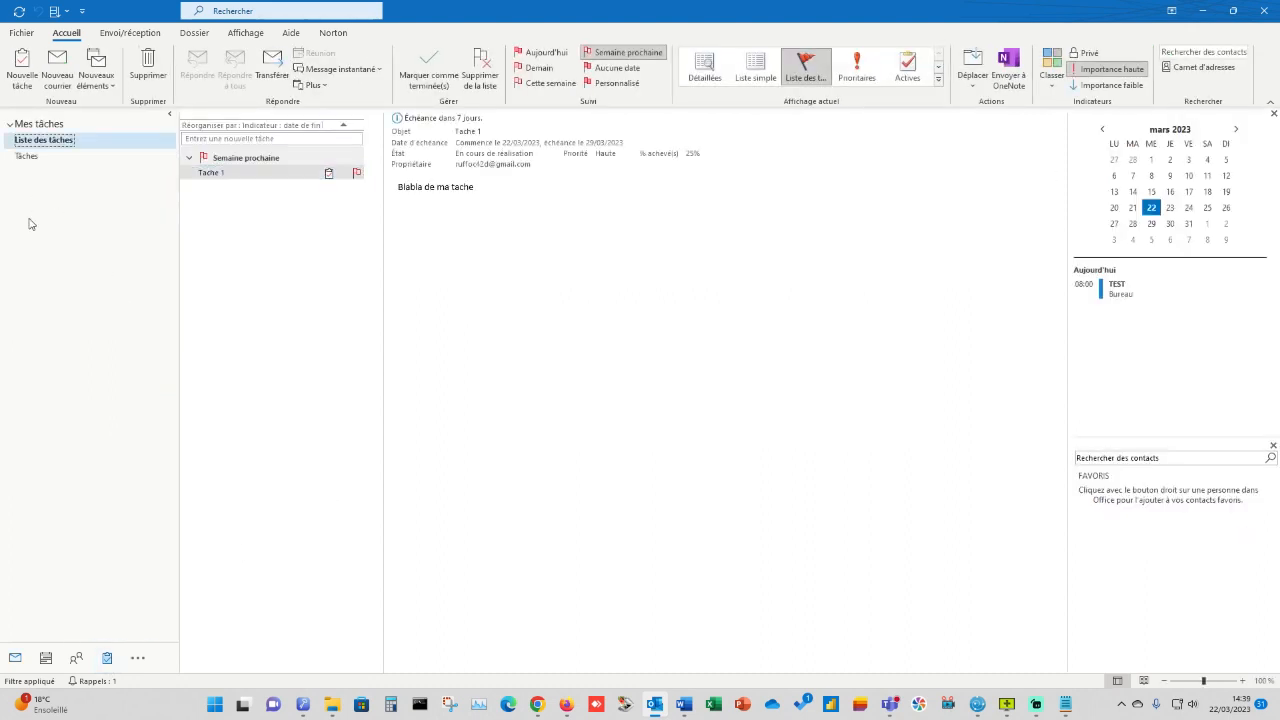
{"action": "left_click", "coordinate": [30, 157]}
{"action": "right_click", "coordinate": [33, 160]}
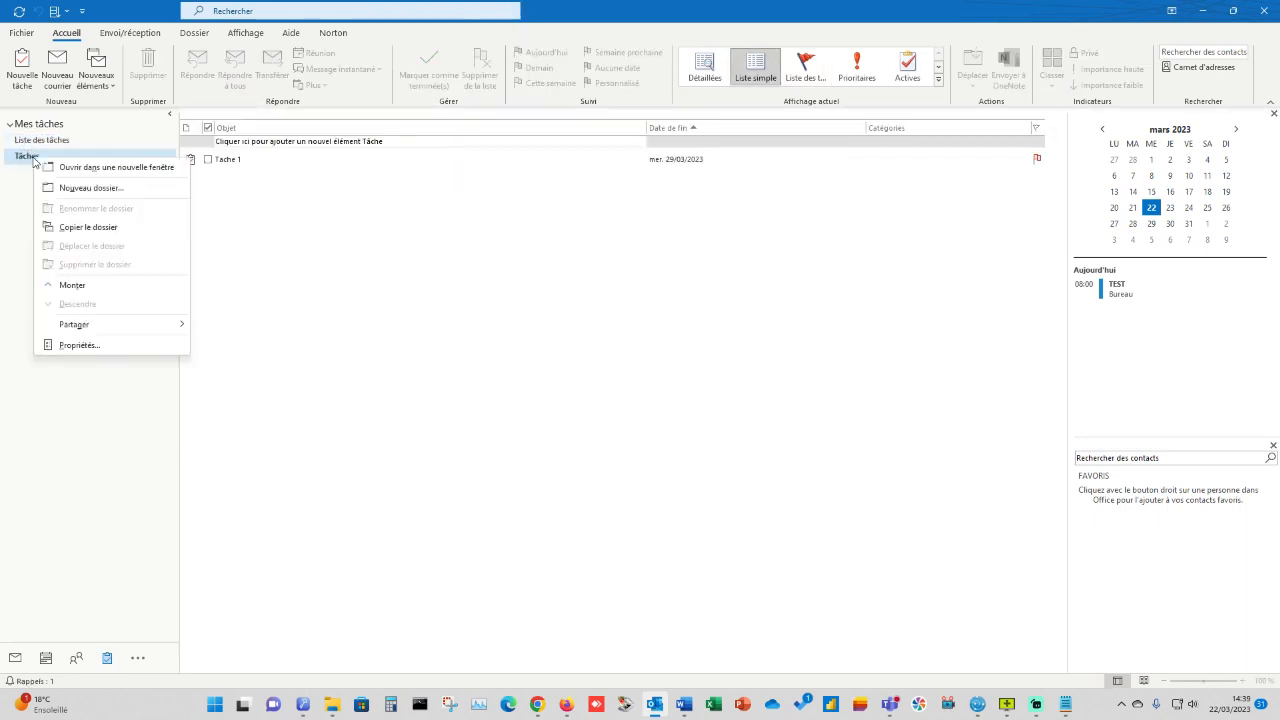
{"action": "left_click", "coordinate": [75, 190]}
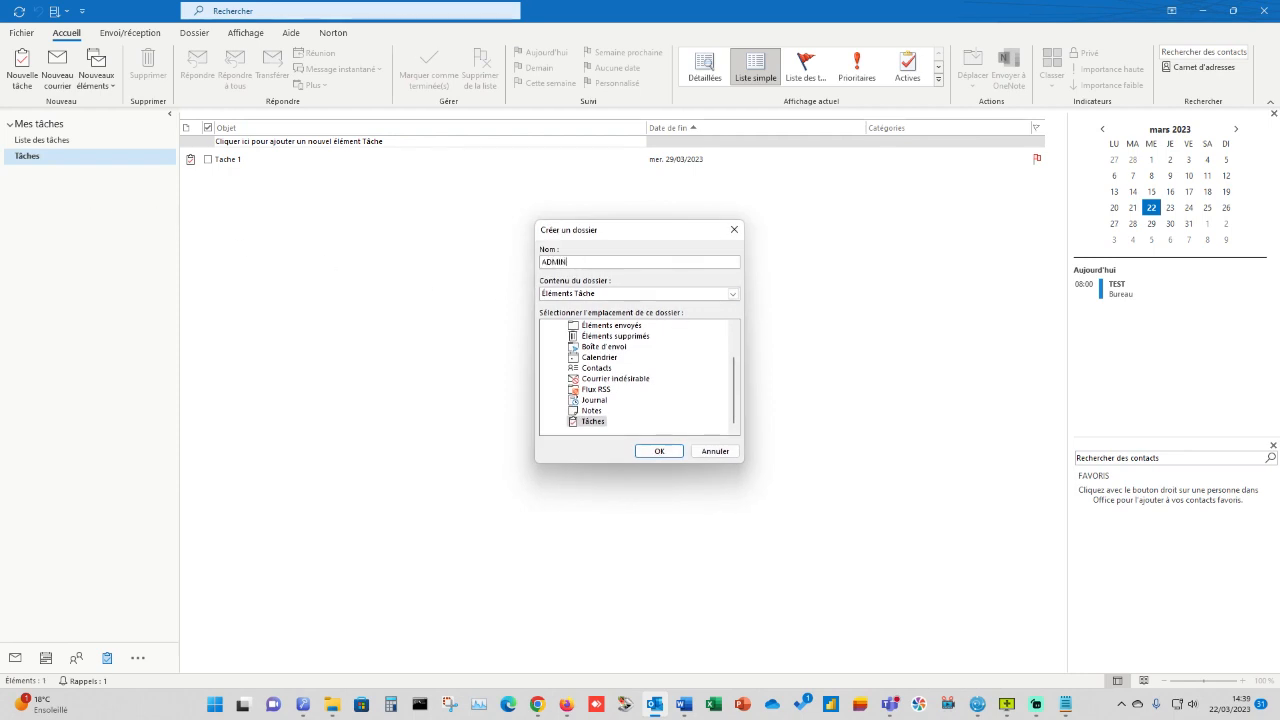
{"action": "type", "text": "ADMINISTRATIVE"}
{"action": "left_click", "coordinate": [657, 455]}
Step: Select the ADMINISTRATIVES folder and try to share its tasks
{"action": "left_click", "coordinate": [55, 175]}
{"action": "right_click", "coordinate": [55, 175]}
{"action": "mouse_move", "coordinate": [180, 348]}
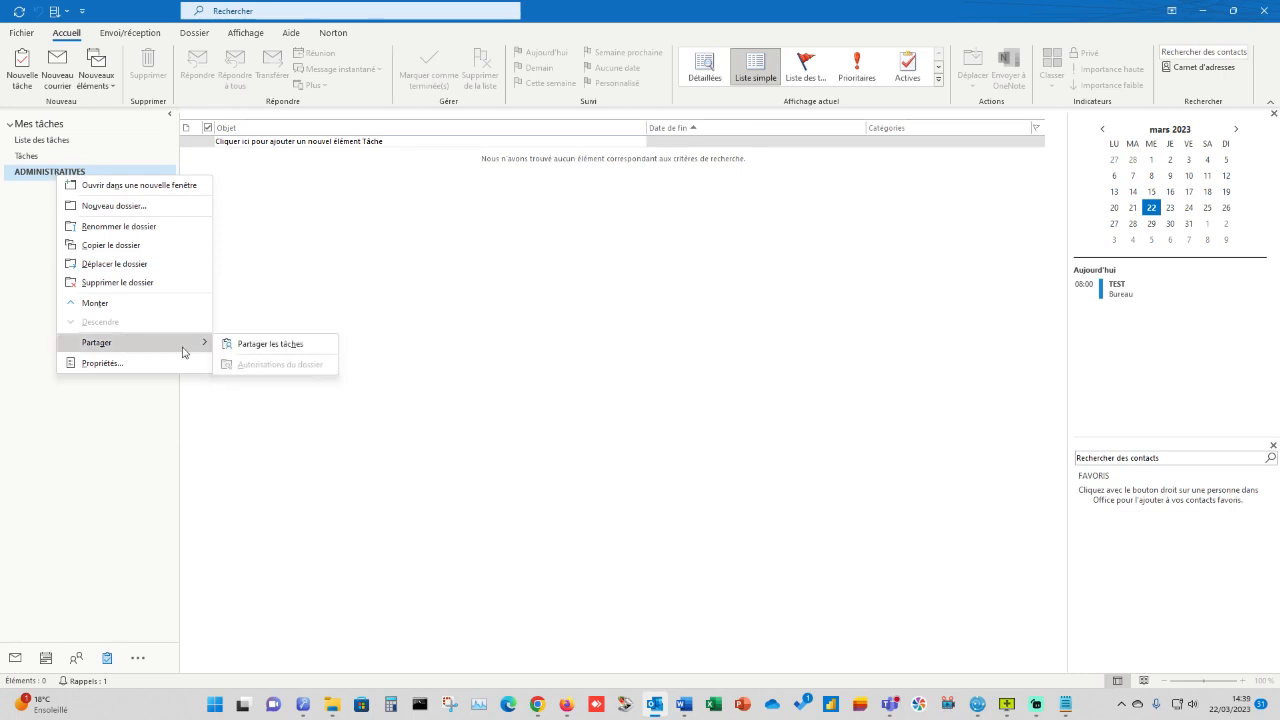
{"action": "left_click", "coordinate": [255, 346]}
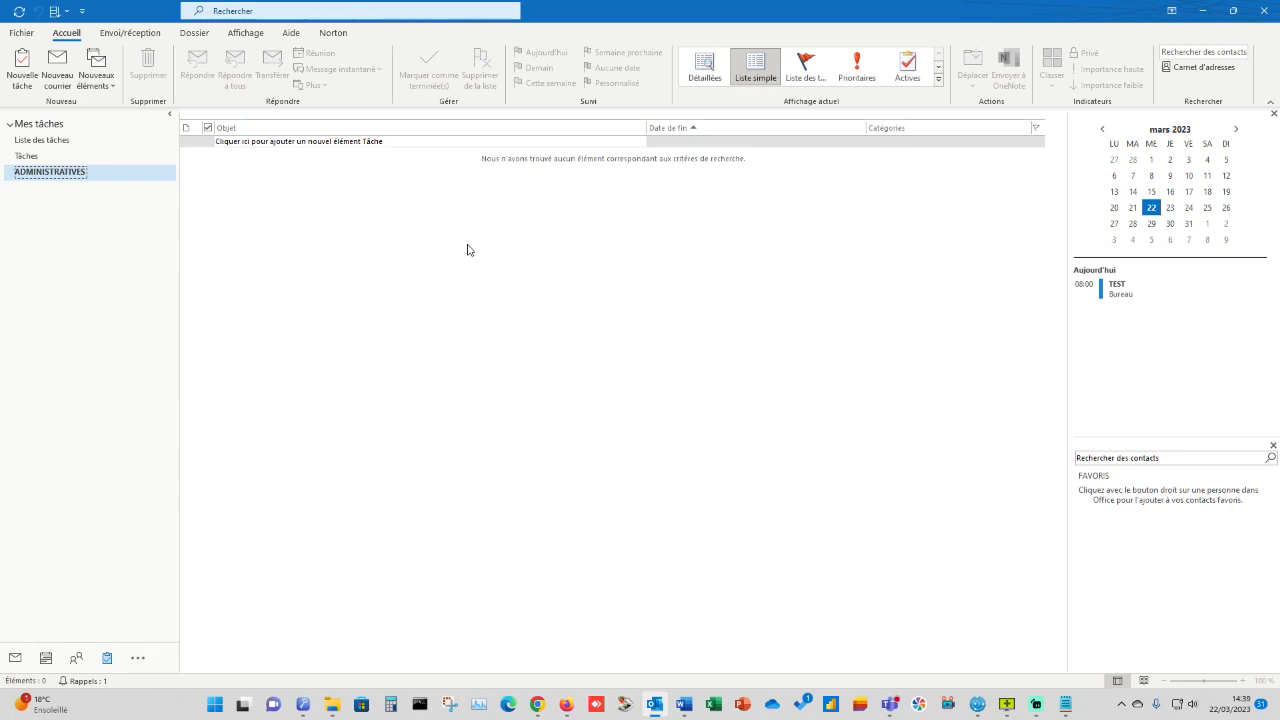
{"action": "right_click", "coordinate": [67, 174]}
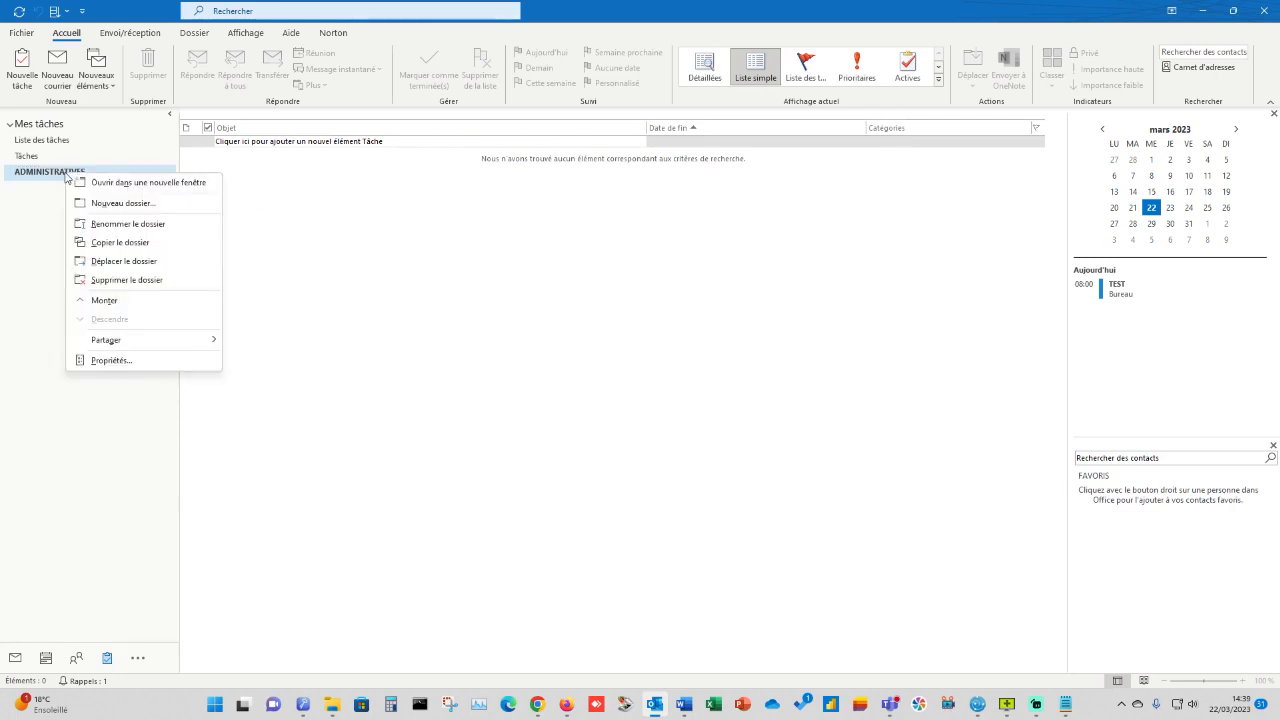
{"action": "mouse_move", "coordinate": [114, 341]}
{"action": "left_click", "coordinate": [253, 345]}
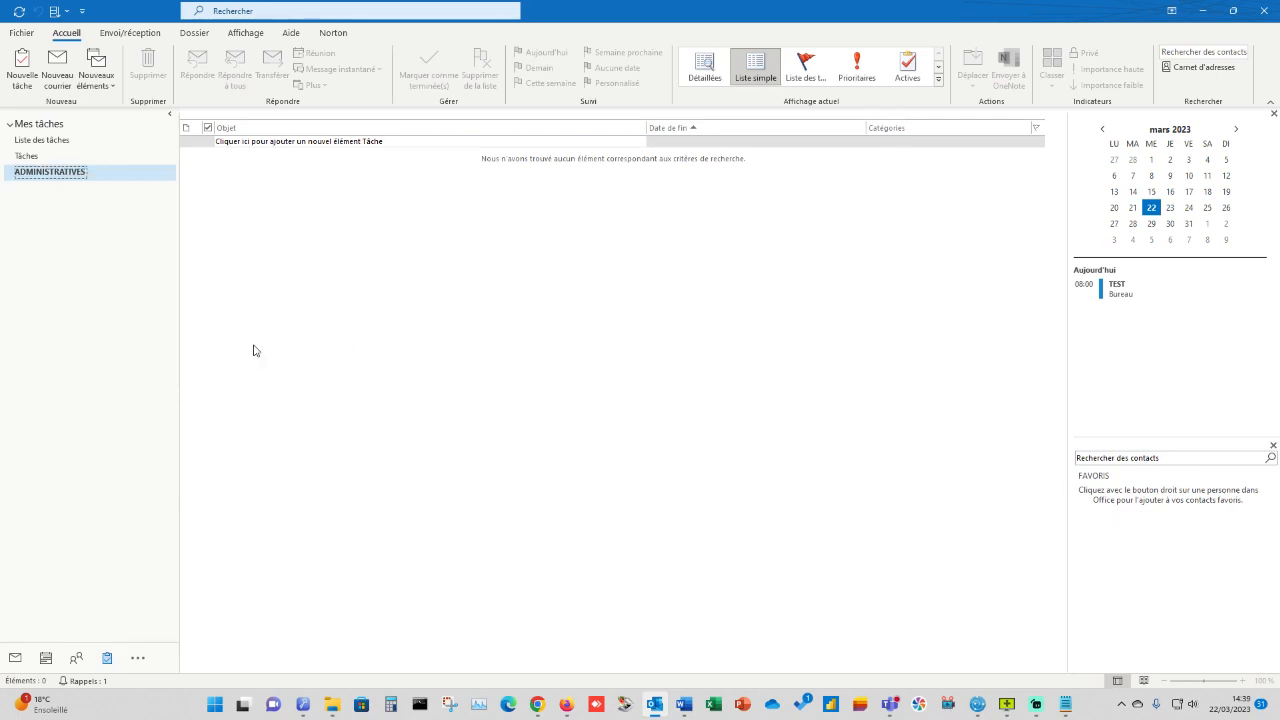
{"action": "right_click", "coordinate": [57, 177]}
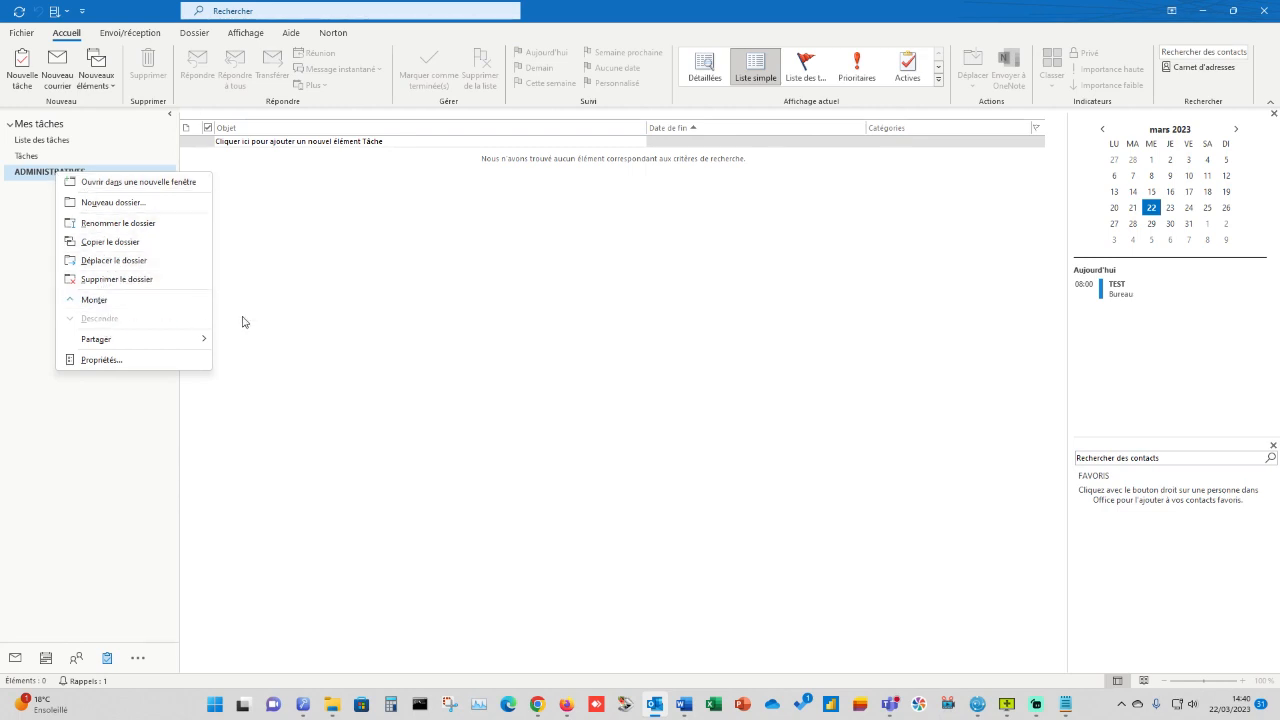
{"action": "left_click", "coordinate": [285, 312]}
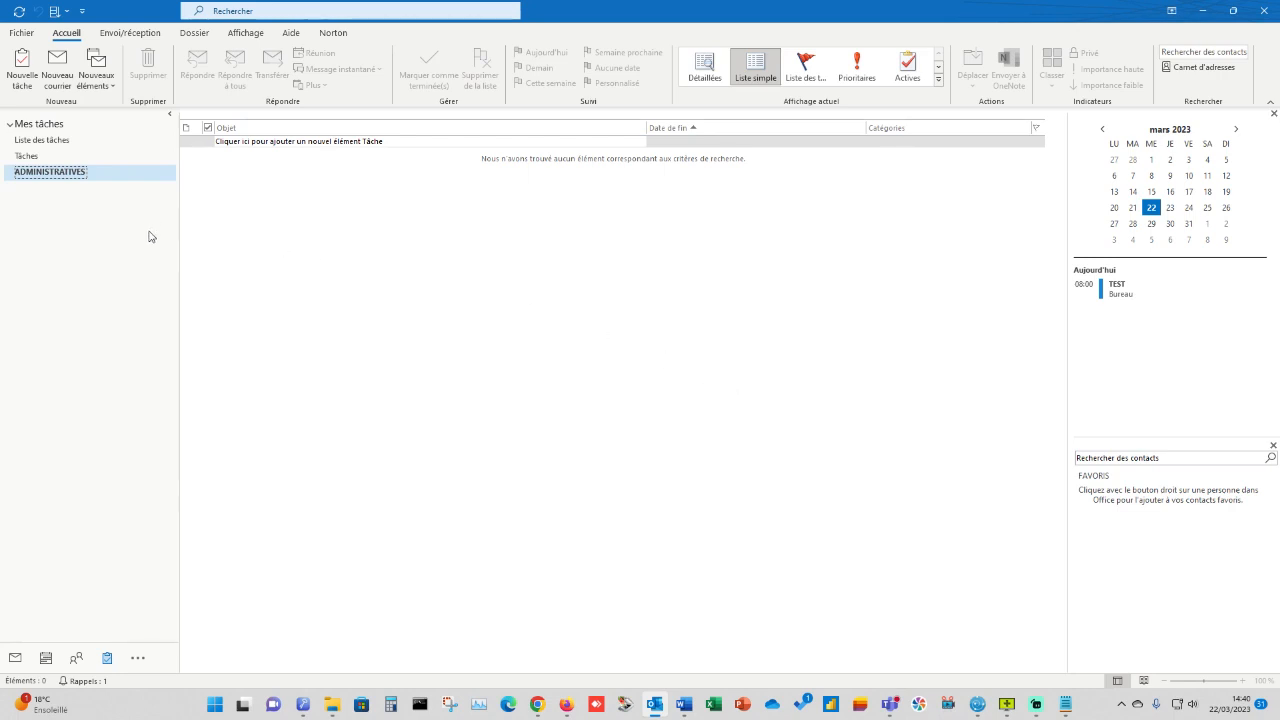
Step: Move Tache 1 from the Tâches folder into ADMINISTRATIVES and open that folder
{"action": "left_click", "coordinate": [45, 157]}
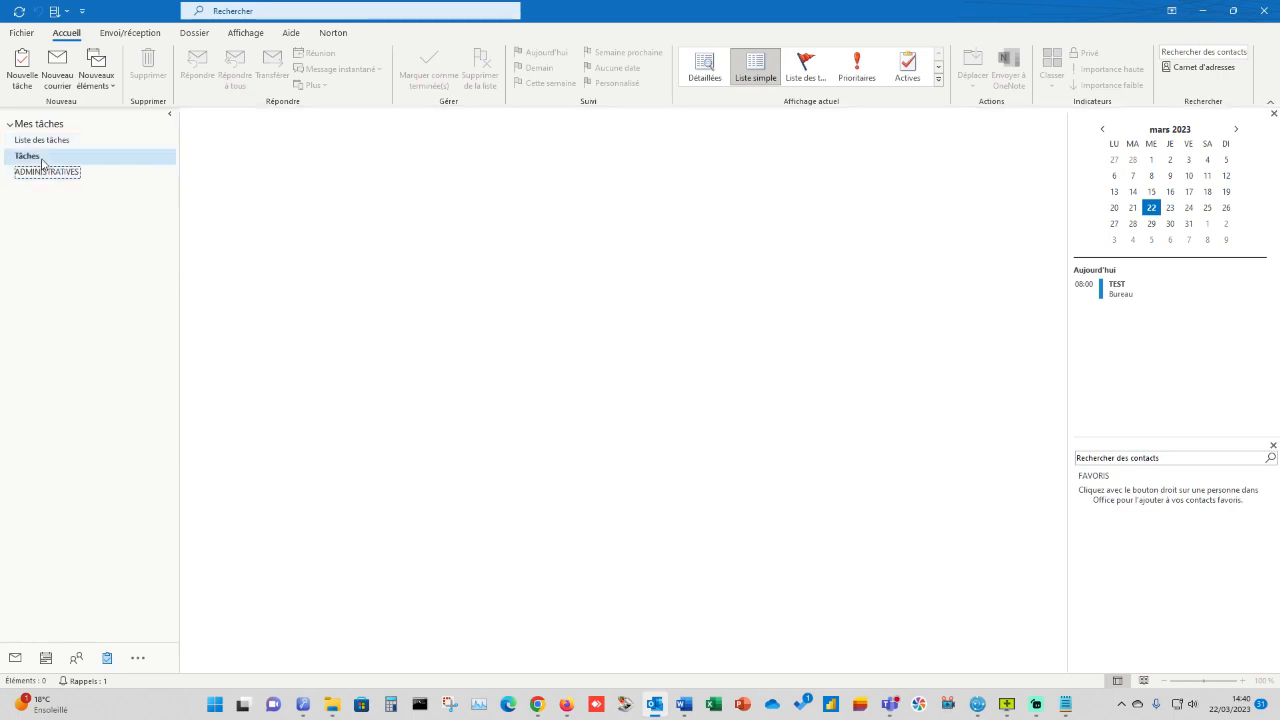
{"action": "mouse_move", "coordinate": [212, 159]}
{"action": "left_mouse_down"}
{"action": "mouse_move", "coordinate": [71, 174]}
{"action": "mouse_move", "coordinate": [233, 163]}
{"action": "left_mouse_up"}
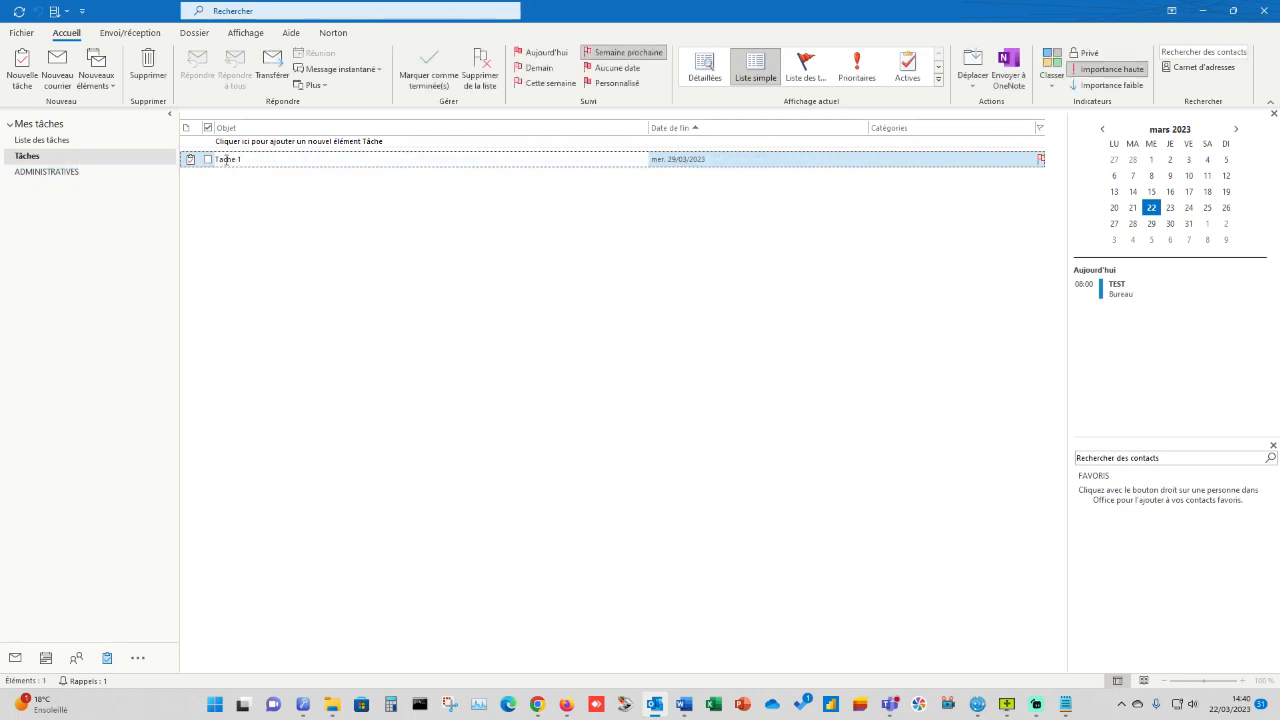
{"action": "left_click", "coordinate": [261, 158]}
{"action": "left_click_drag", "start_coordinate": [210, 160], "coordinate": [64, 176]}
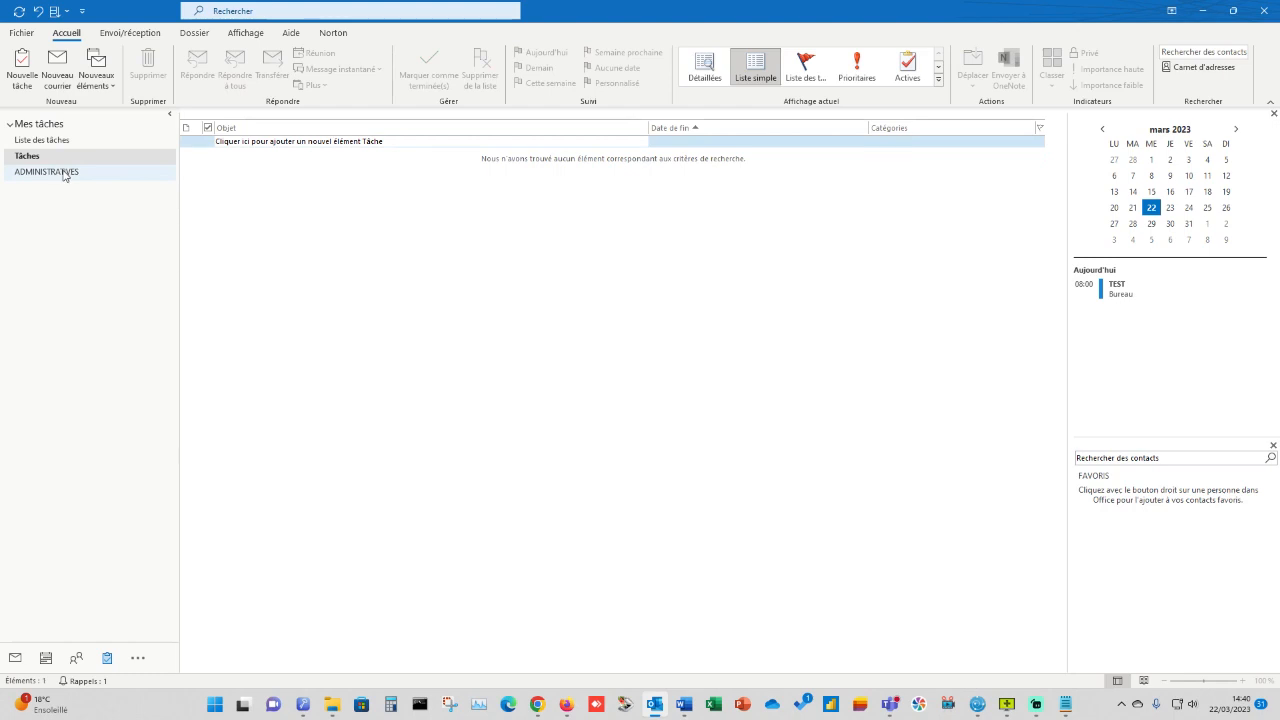
{"action": "left_click", "coordinate": [62, 174]}
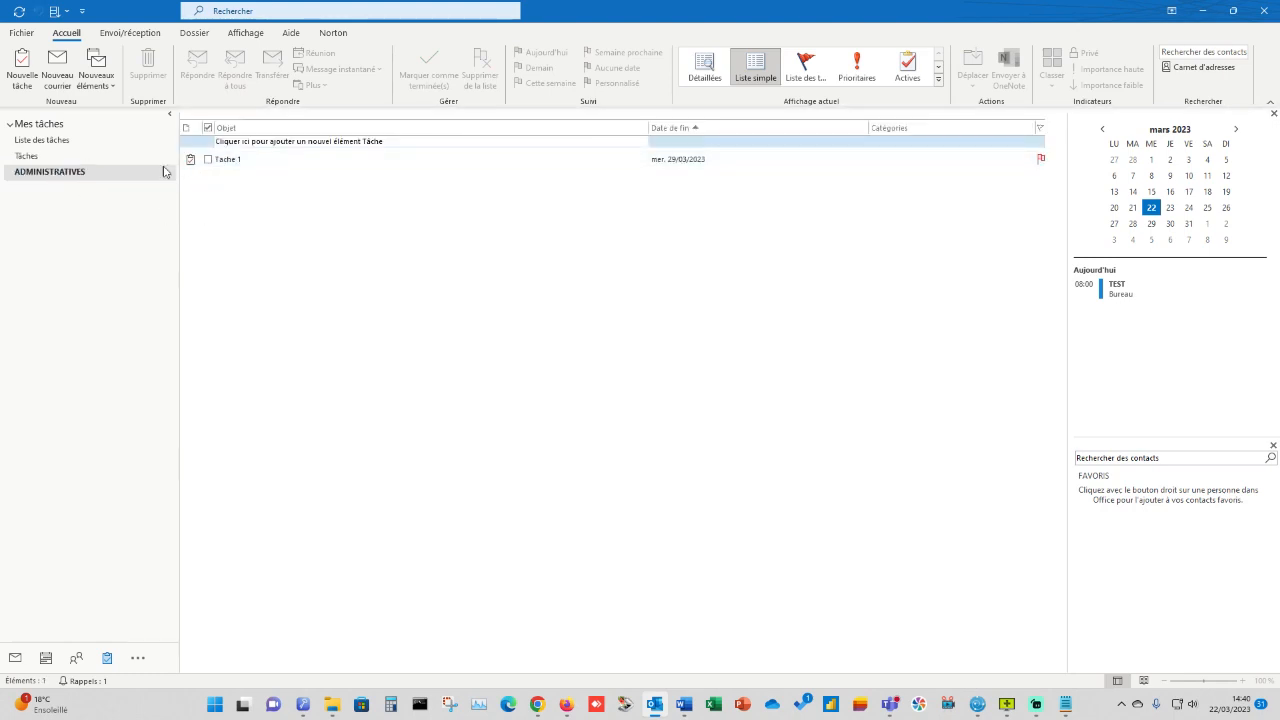
Step: Move Tache 1 from ADMINISTRATIVES back to the Tâches folder and display that folder
{"action": "left_click", "coordinate": [256, 158]}
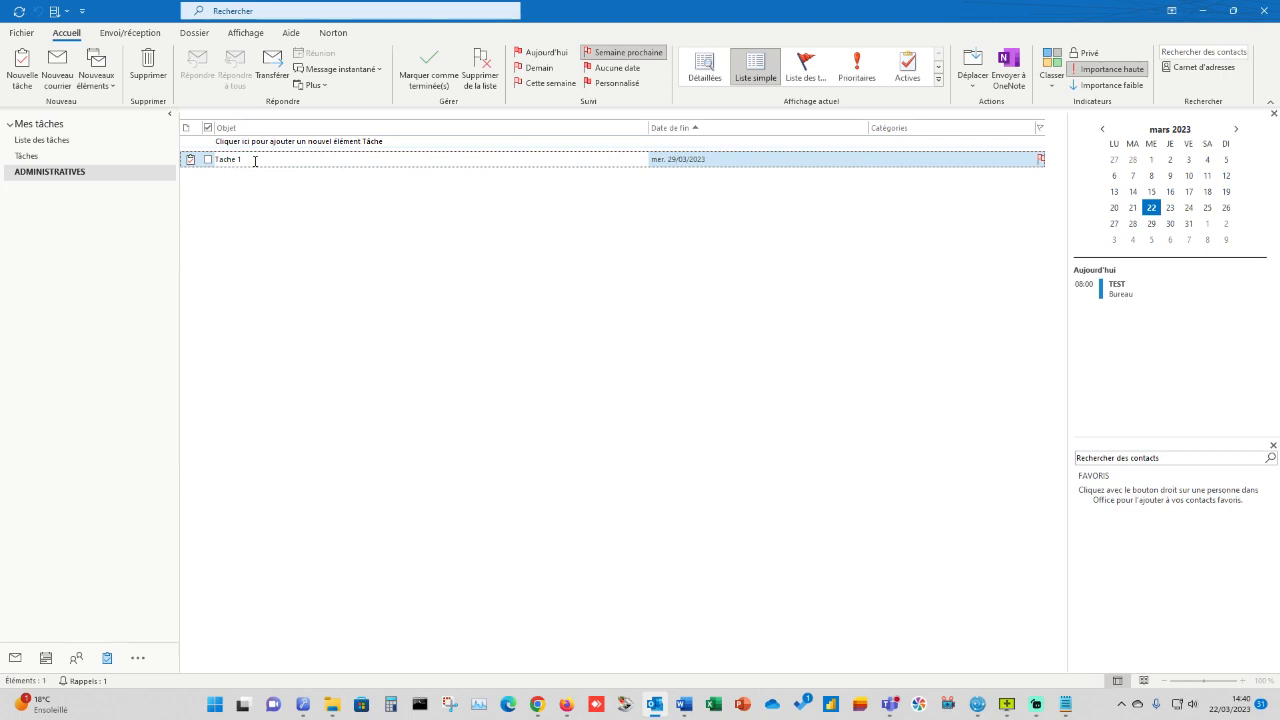
{"action": "left_click_drag", "start_coordinate": [262, 167], "coordinate": [57, 163]}
{"action": "left_click", "coordinate": [29, 160]}
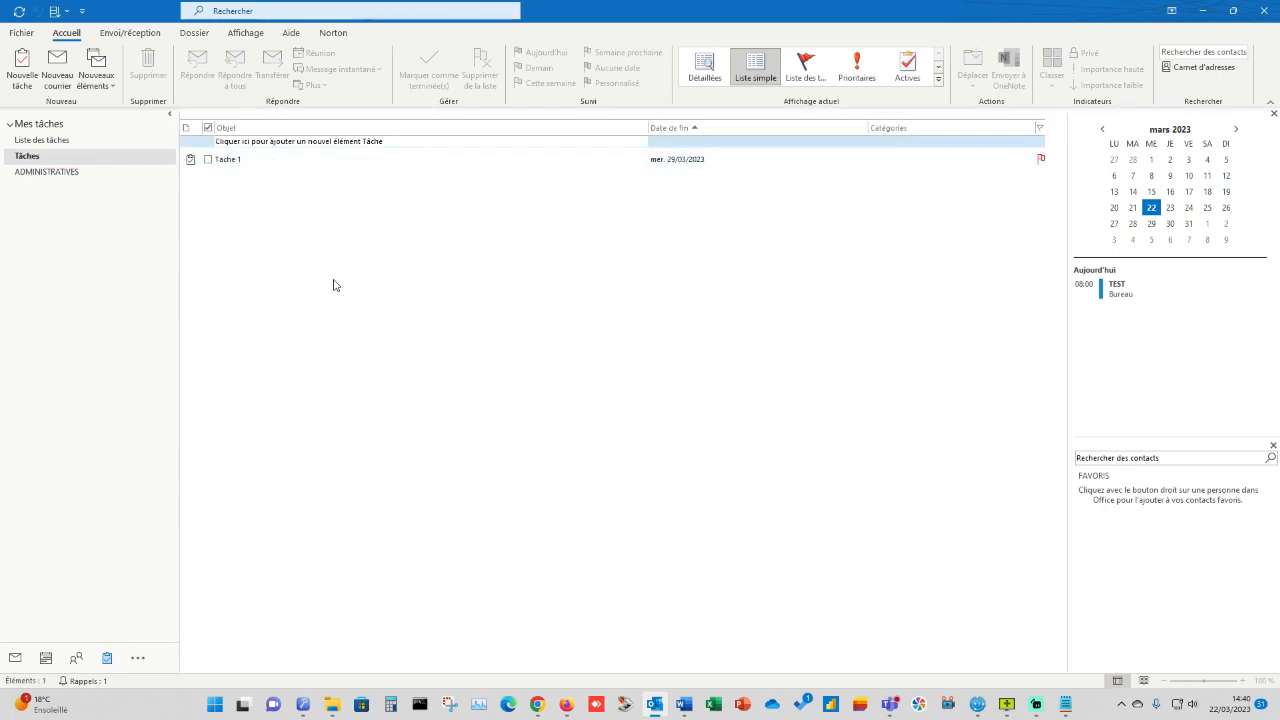
Step: View Tache 1 in the overall Liste des tâches and return to the inbox
{"action": "left_click", "coordinate": [44, 140]}
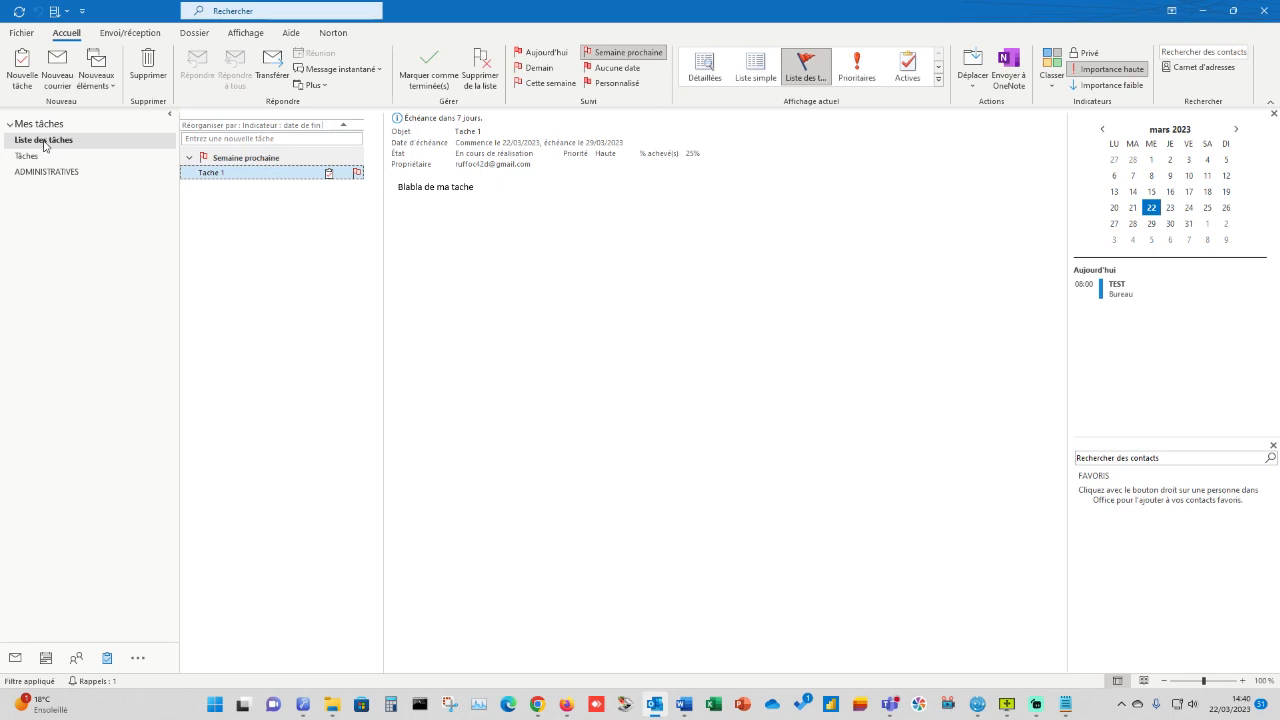
{"action": "left_click", "coordinate": [17, 657]}
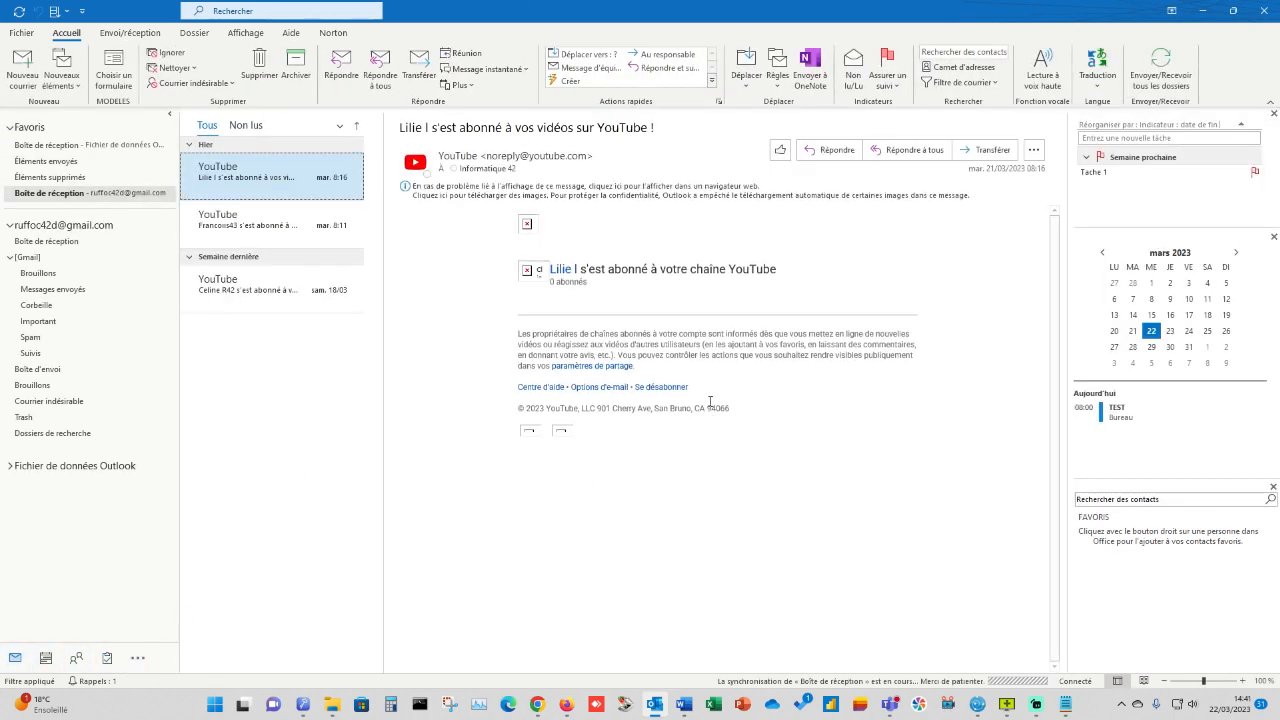